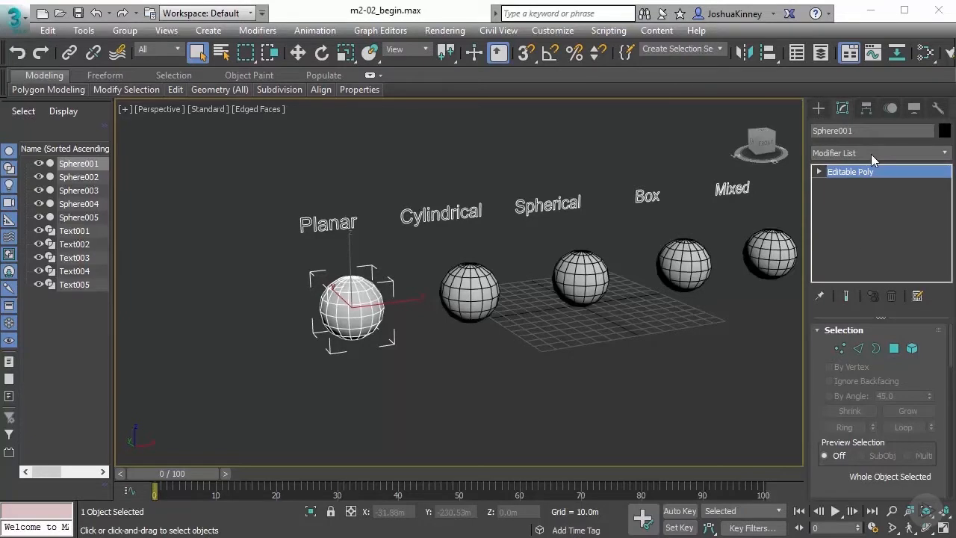
- Add an Unwrap UVW modifier to Sphere001 from the Modifier List
click(830, 158)
click(830, 158)
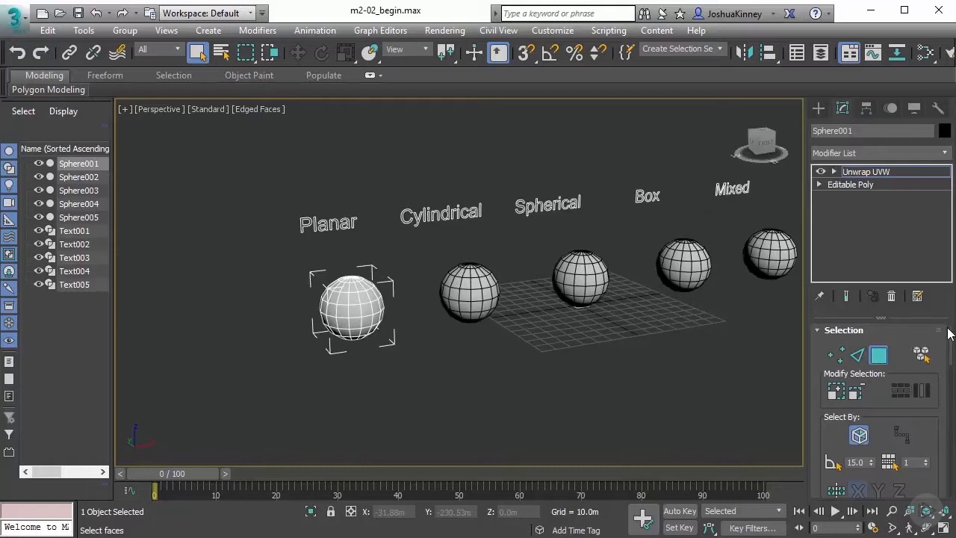
- Cycle the sub-object modes with the buttons and keys 1, 2, 3, ending in Polygon mode
click(837, 355)
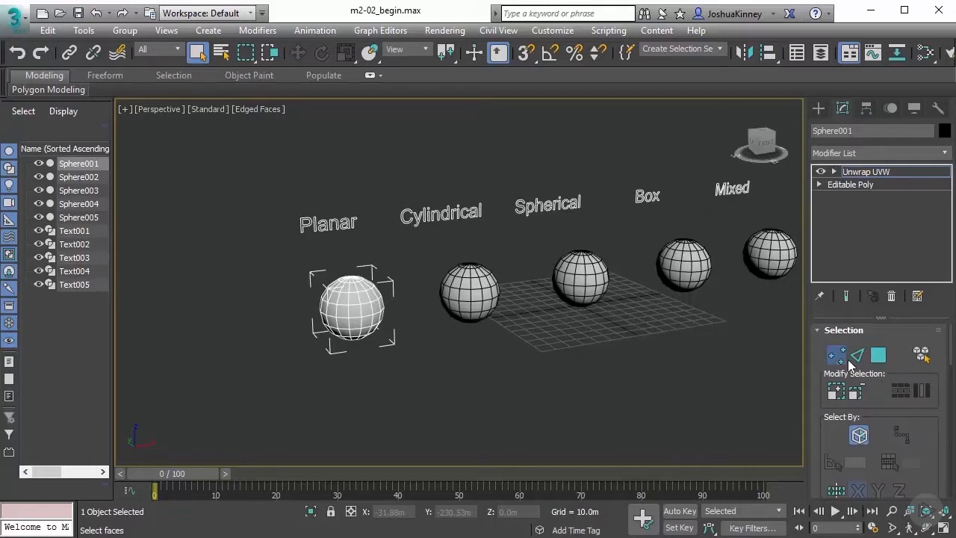
click(858, 354)
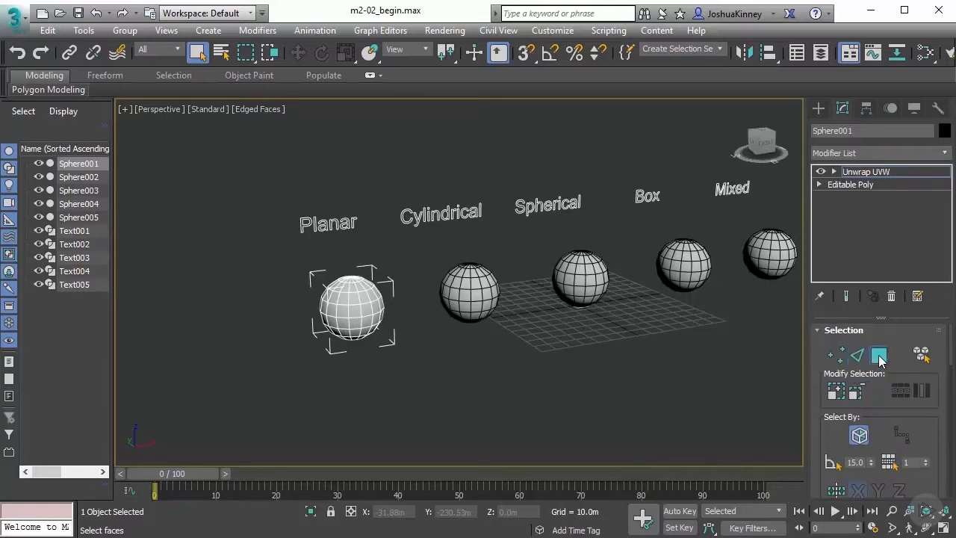
key(1)
key(2)
key(3)
- Select all faces as one element with Select By Element, then turn it off and deselect
click(921, 354)
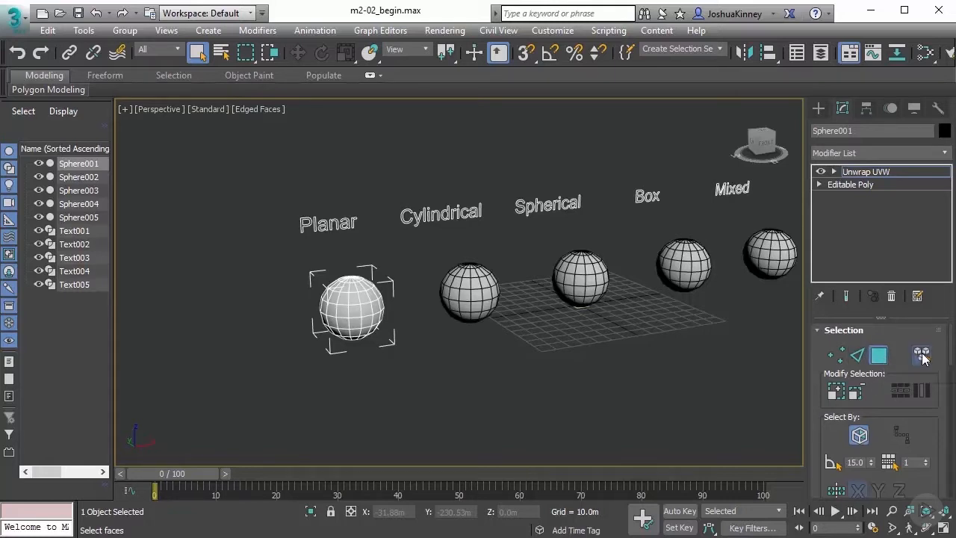
click(354, 310)
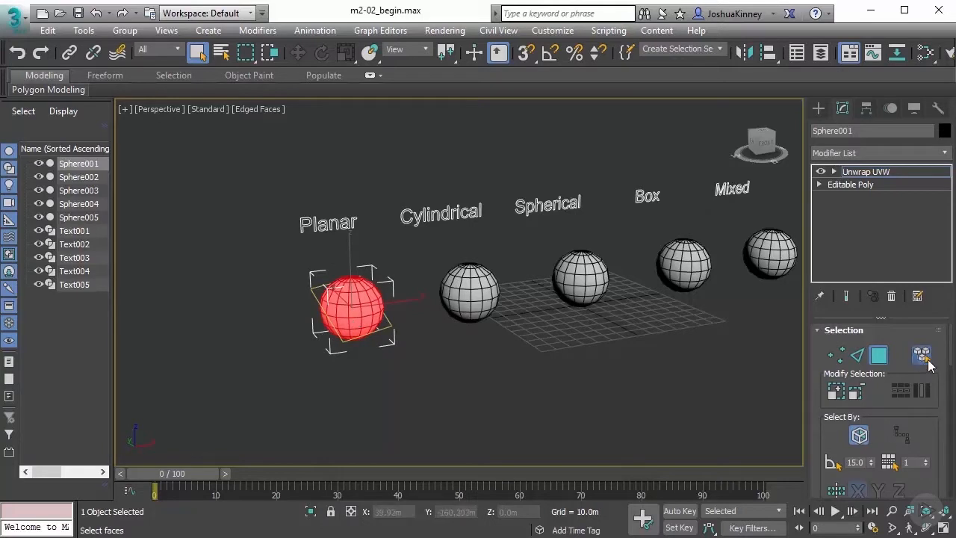
click(922, 354)
click(451, 388)
scroll(448, 373, up, 2)
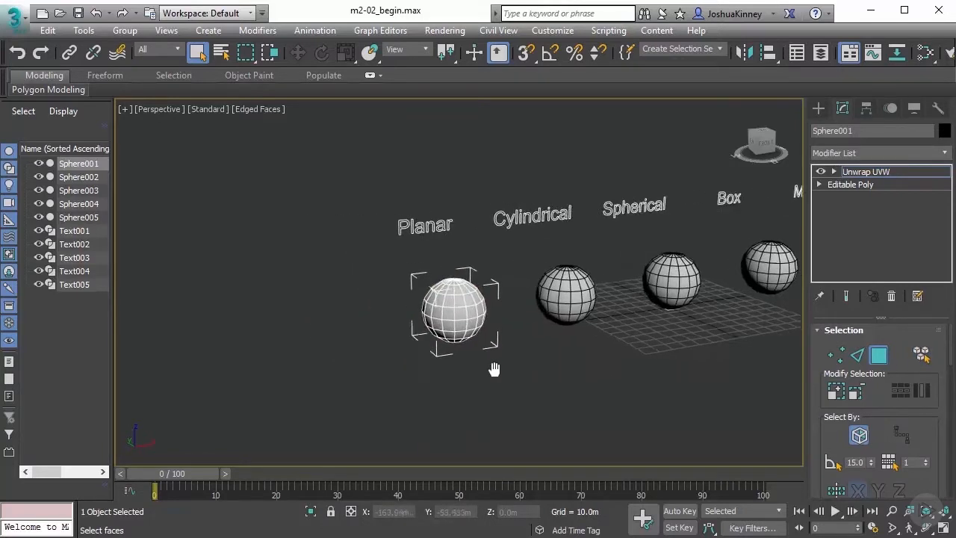
scroll(478, 358, up, 2)
scroll(466, 348, up, 1)
scroll(477, 364, up, 1)
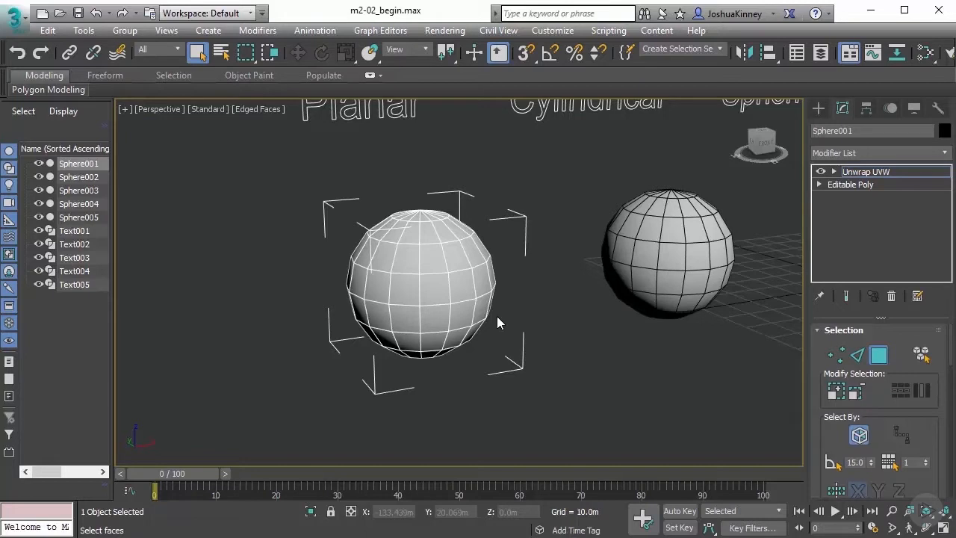
- Select a front face and Ctrl-add neighbours into a 2x2 block of faces
click(433, 293)
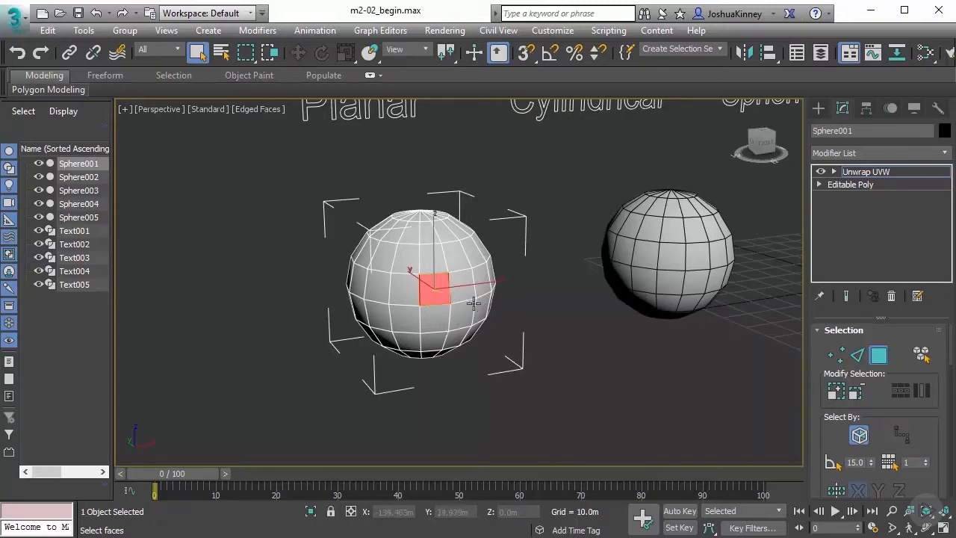
ctrl+click(437, 317)
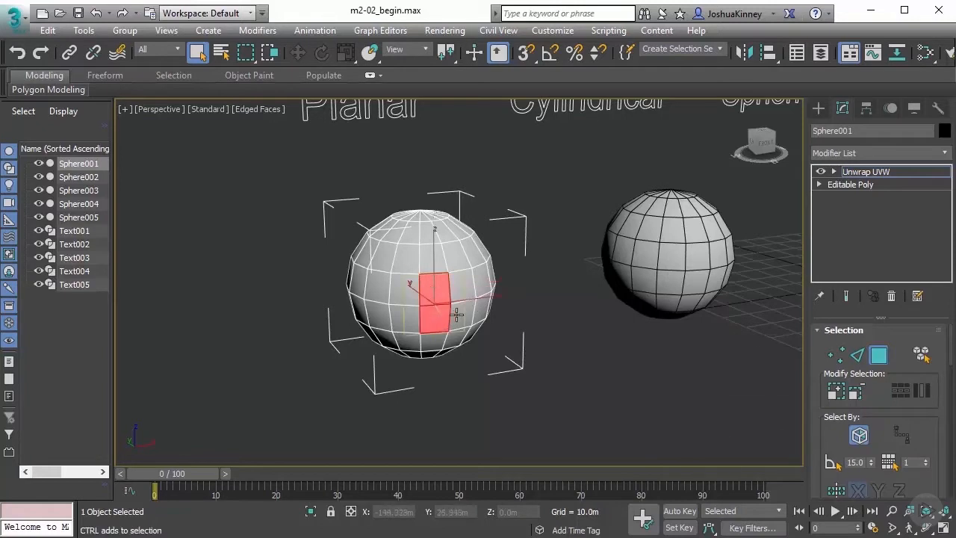
ctrl+click(461, 286)
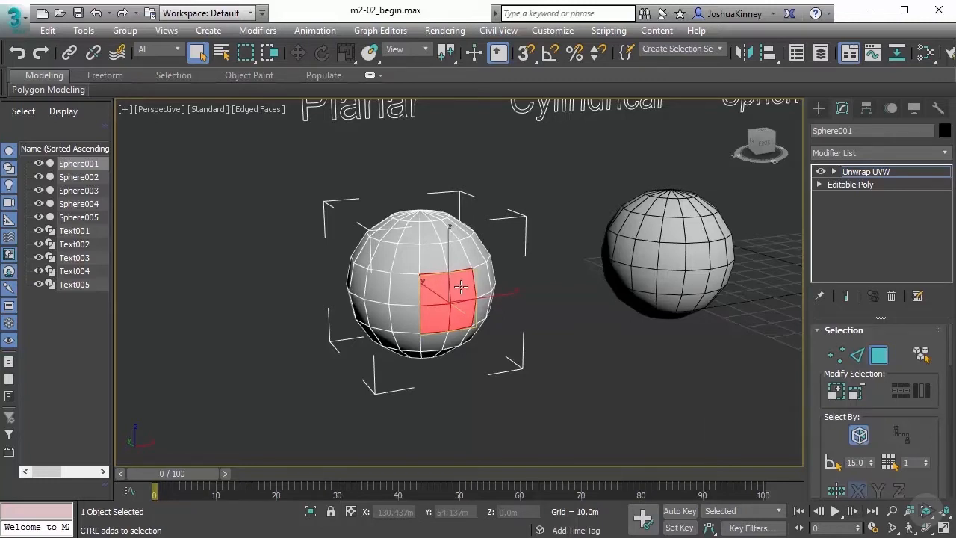
- Alt-remove three faces so only the original front face stays selected
alt+click(460, 287)
alt+click(464, 311)
alt+click(441, 317)
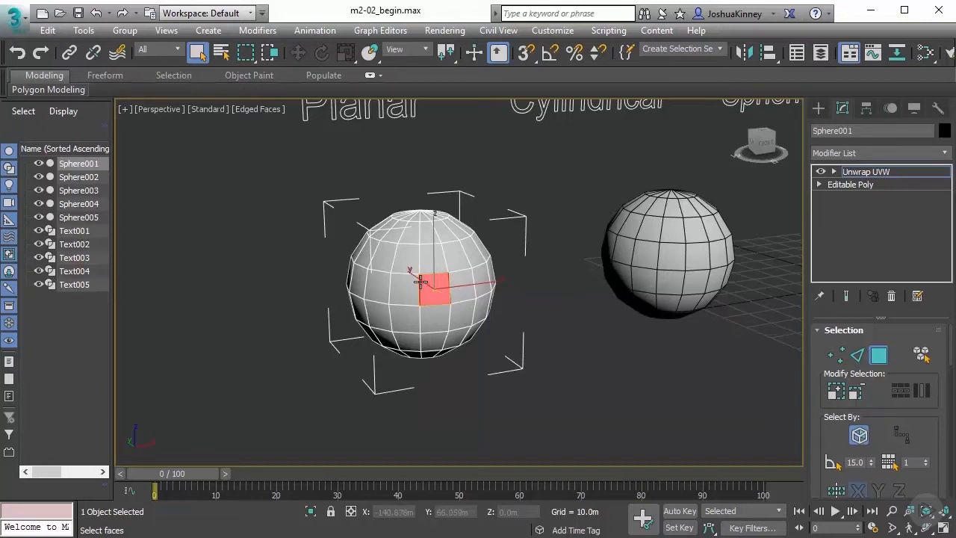
- Pick a front vertex and Ctrl-convert it to the four surrounding faces
click(834, 356)
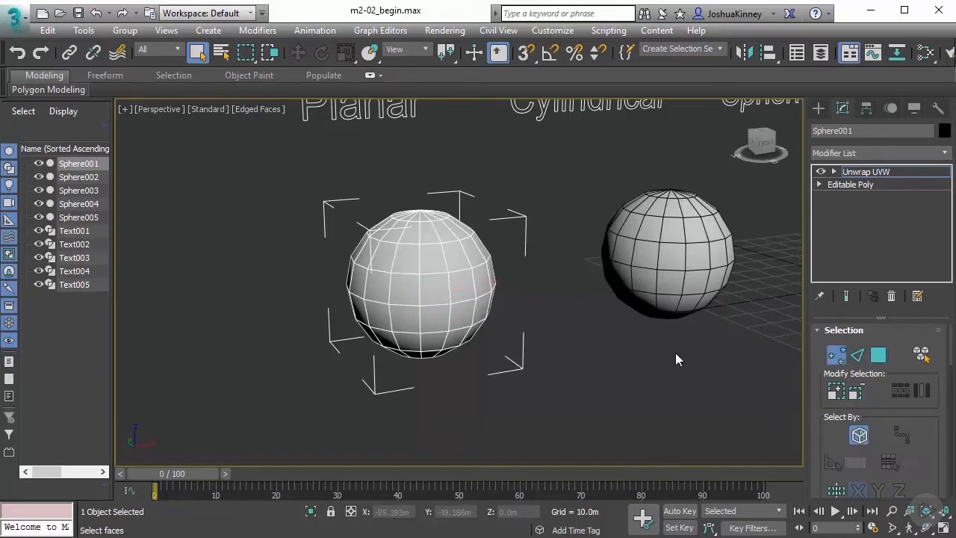
click(451, 302)
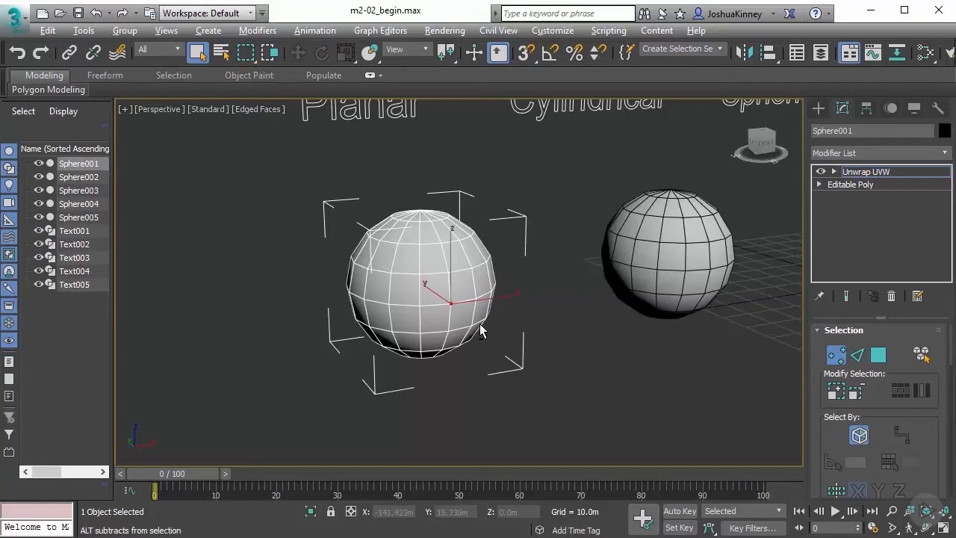
alt+middle_drag(481, 331, 489, 334)
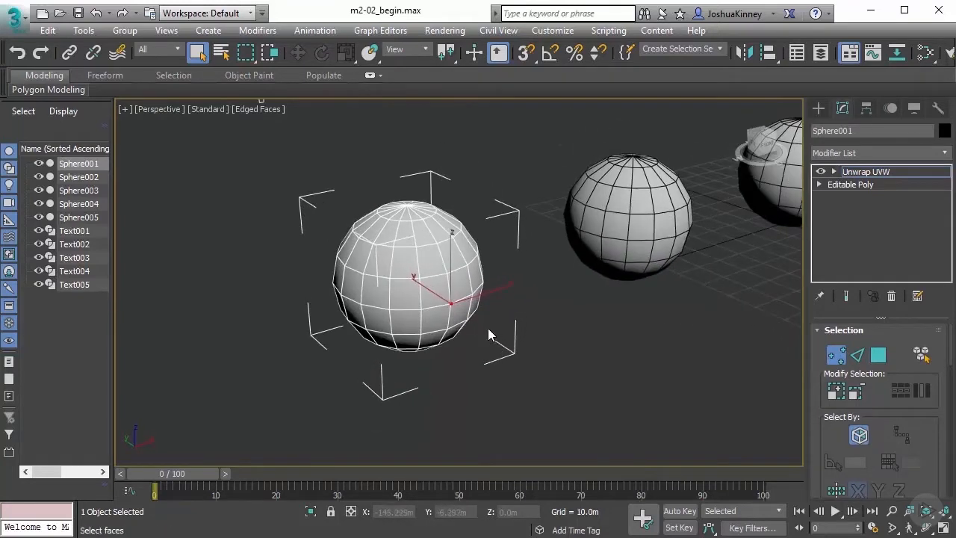
scroll(488, 332, up, 2)
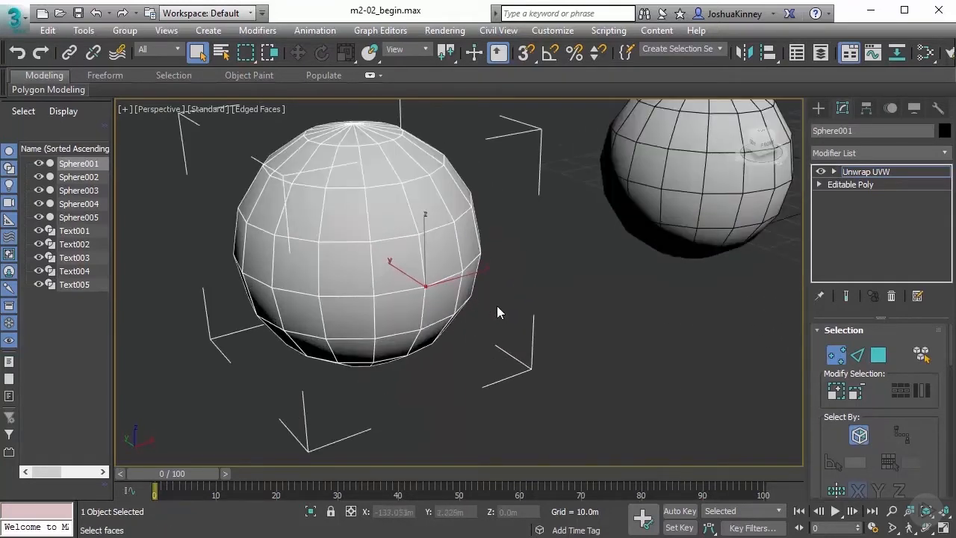
key(ctrl)
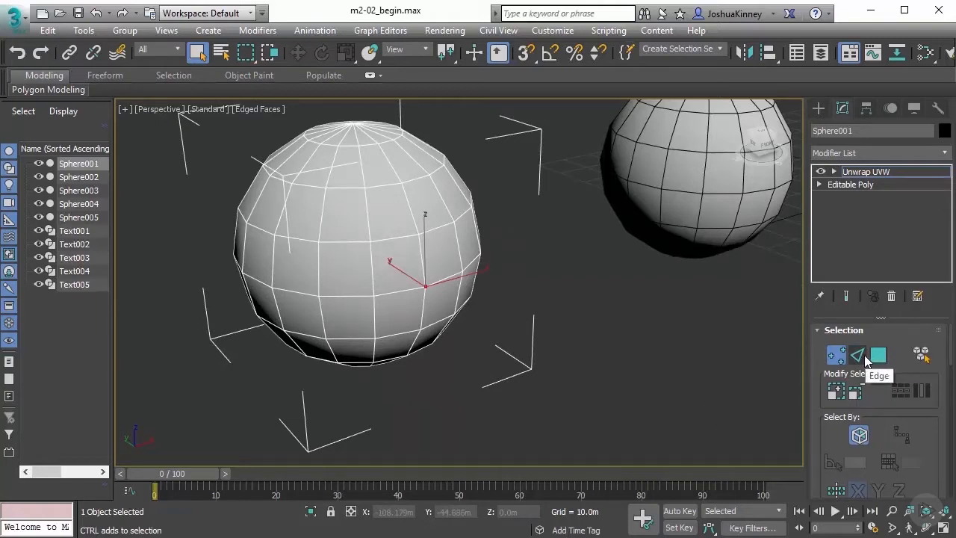
click(879, 354)
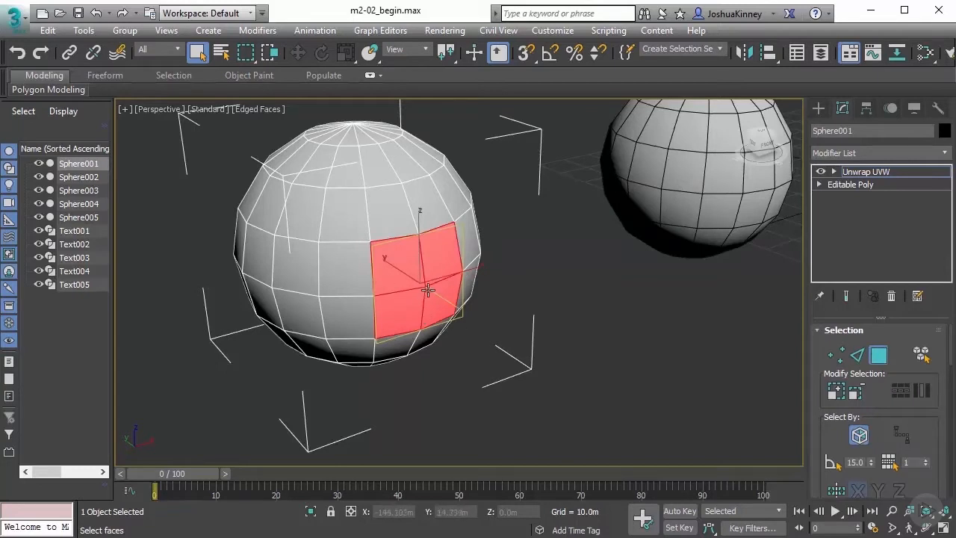
scroll(428, 290, up, 2)
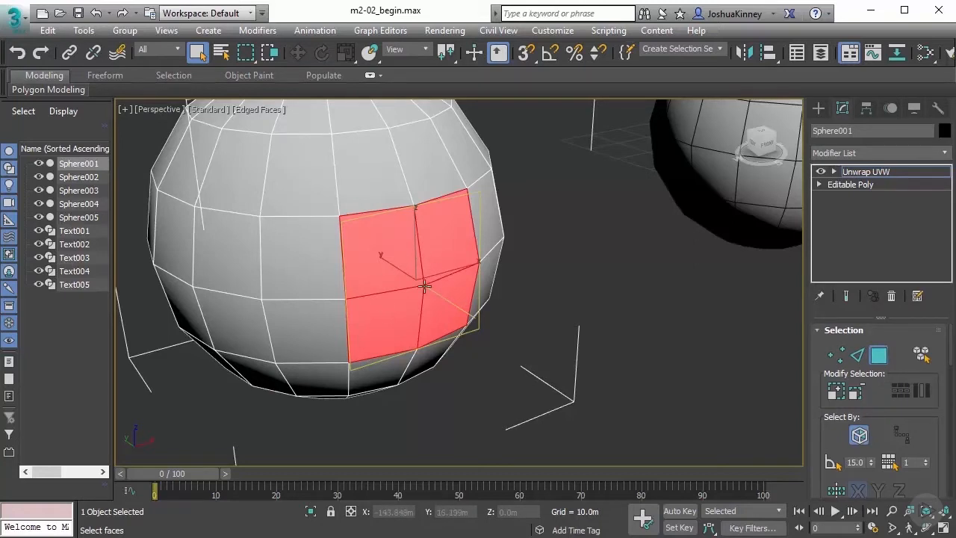
scroll(424, 286, down, 2)
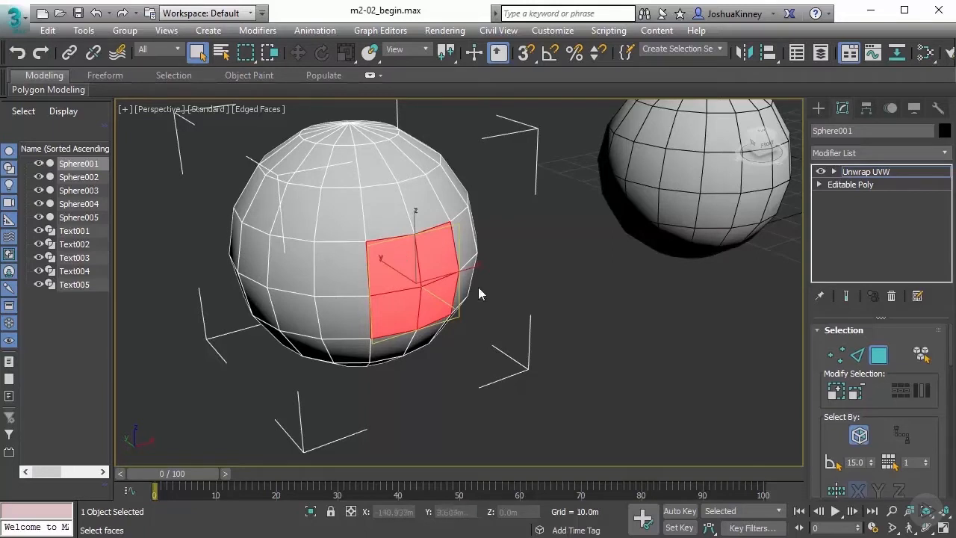
- Box-select the upper half of the sphere's faces, then Alt-drag to remove part of it
alt+middle_drag(541, 349, 500, 319)
scroll(501, 319, down, 2)
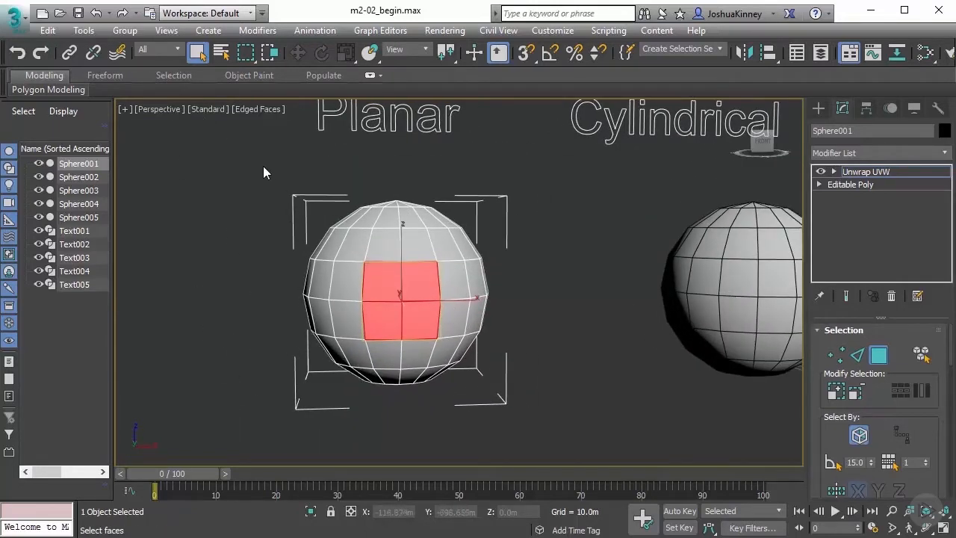
drag(259, 164, 544, 277)
drag(543, 281, 543, 281)
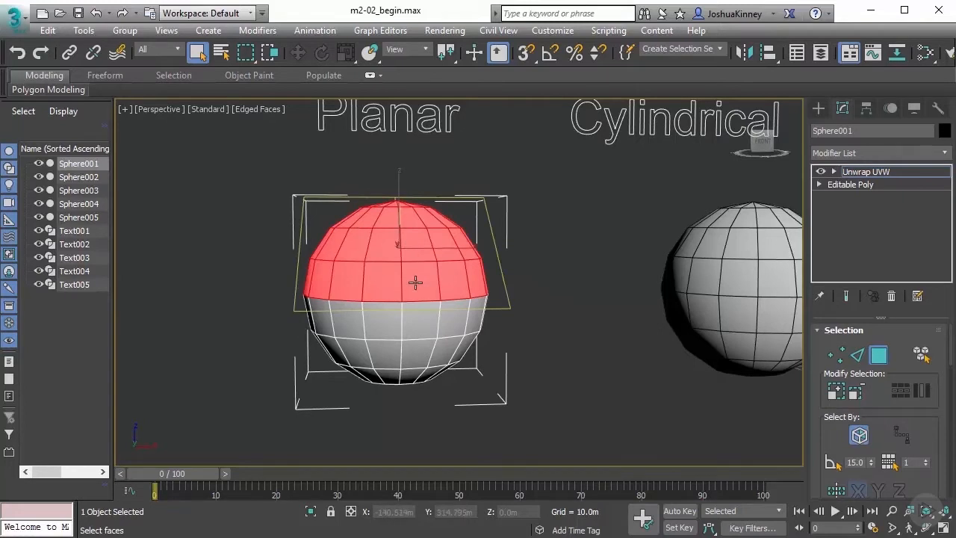
alt+click(345, 266)
alt+middle_drag(345, 266, 493, 308)
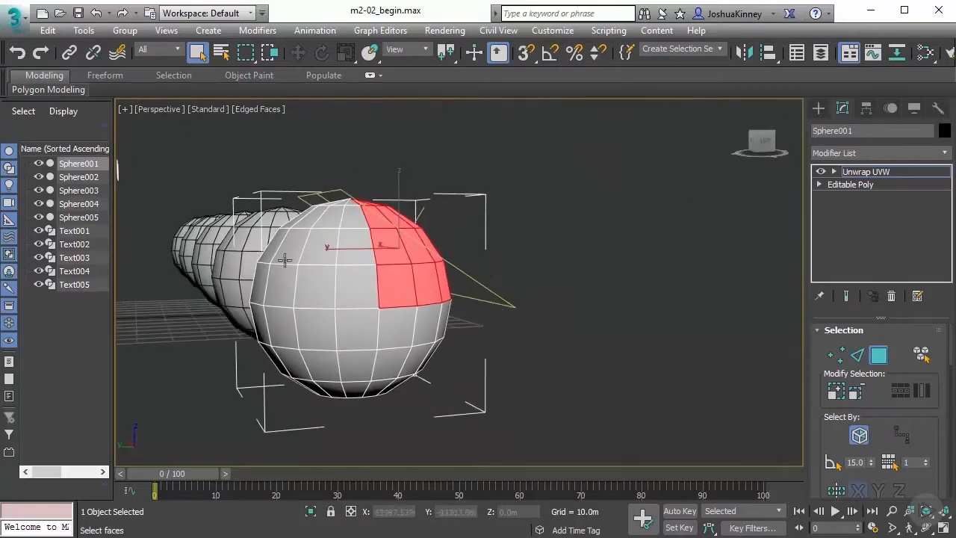
- Reframe the view and box-select the top three-quarters of the sphere's faces
mouse_move(351, 266)
alt+middle_down()
mouse_move(384, 292)
mouse_move(122, 260)
alt+middle_up()
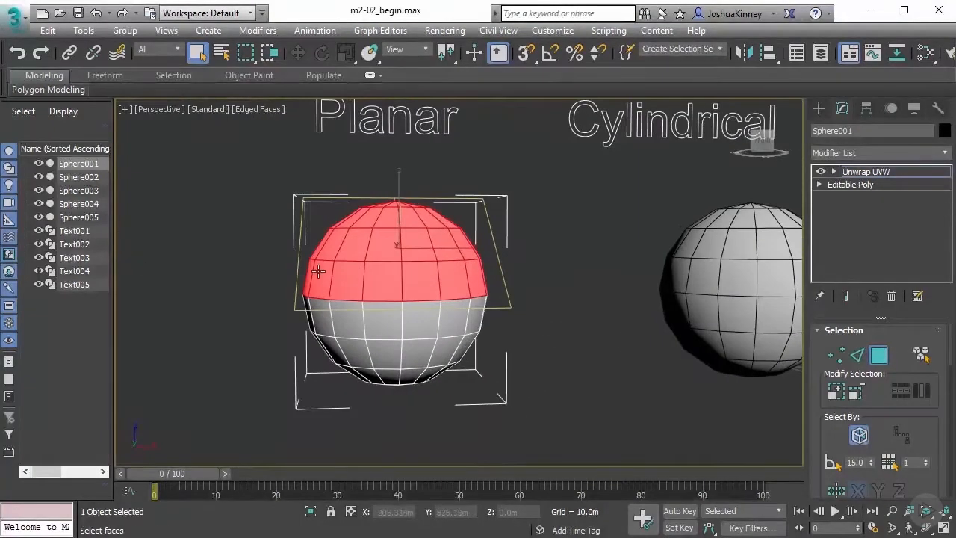
alt+middle_drag(321, 269, 312, 263)
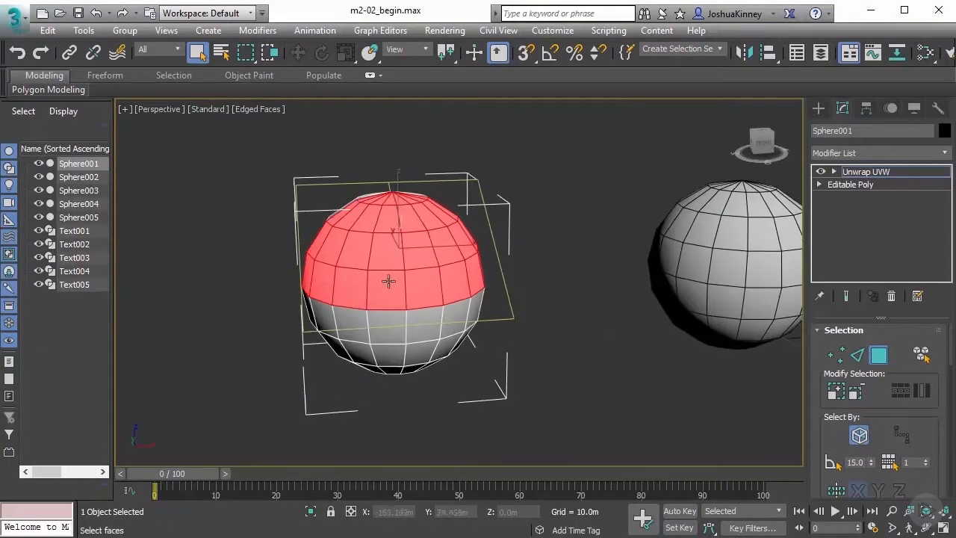
alt+middle_drag(389, 282, 372, 278)
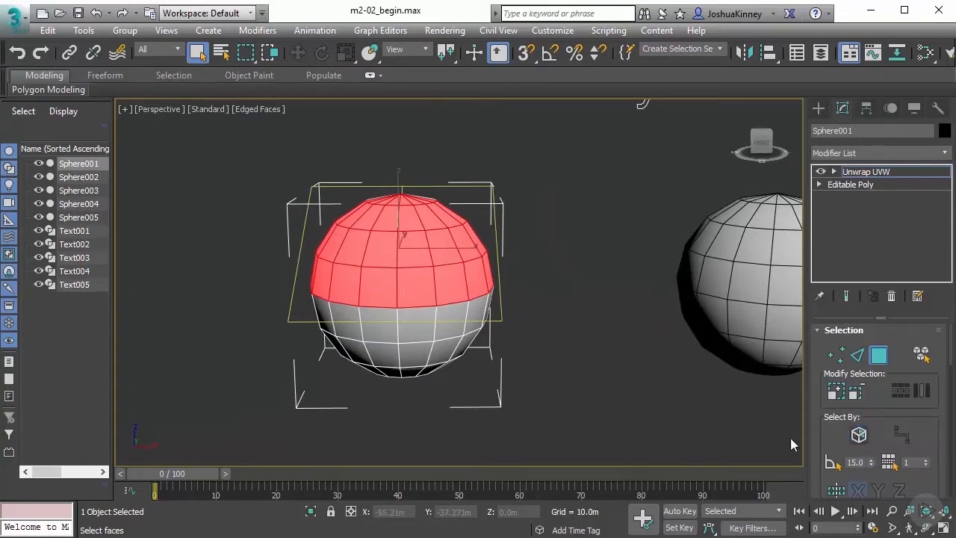
middle_drag(656, 418, 655, 433)
drag(249, 165, 564, 282)
mouse_move(239, 256)
alt+middle_down()
mouse_move(492, 285)
mouse_move(285, 258)
alt+middle_up()
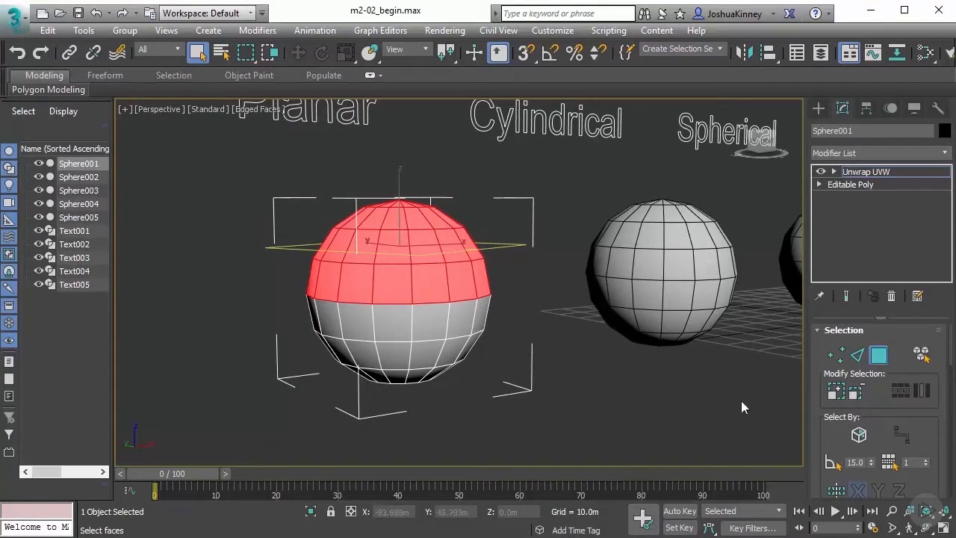
- Grow the face selection one ring, then Shrink repeatedly until no faces remain selected
click(835, 394)
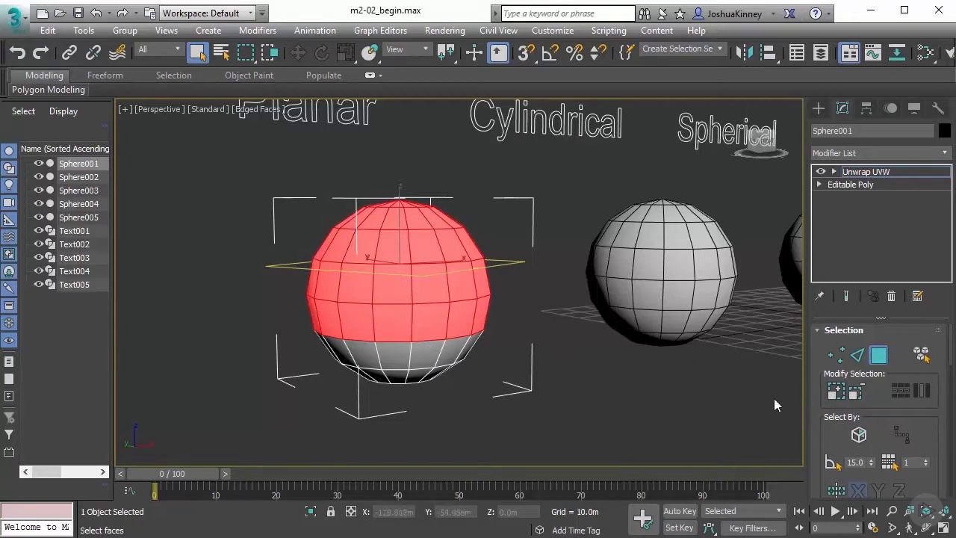
click(856, 395)
click(857, 394)
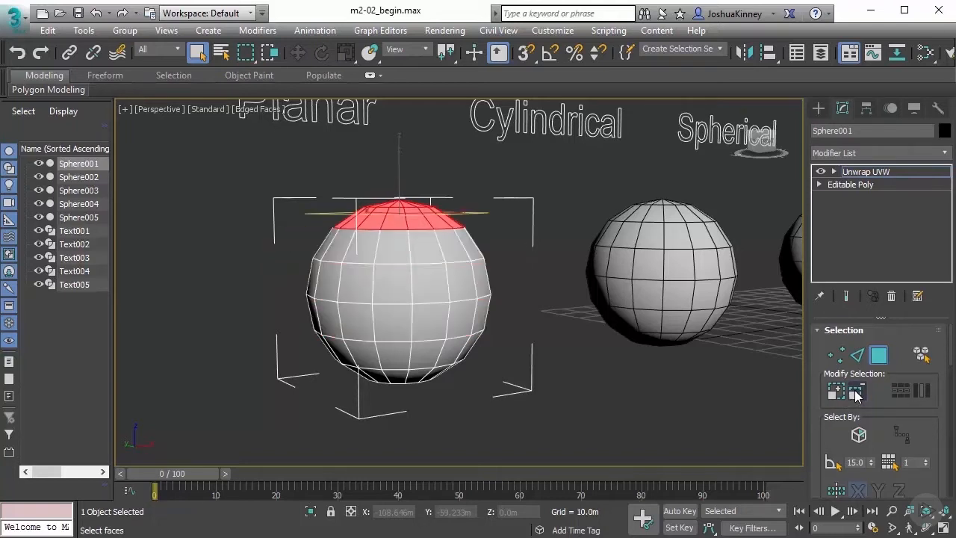
click(857, 395)
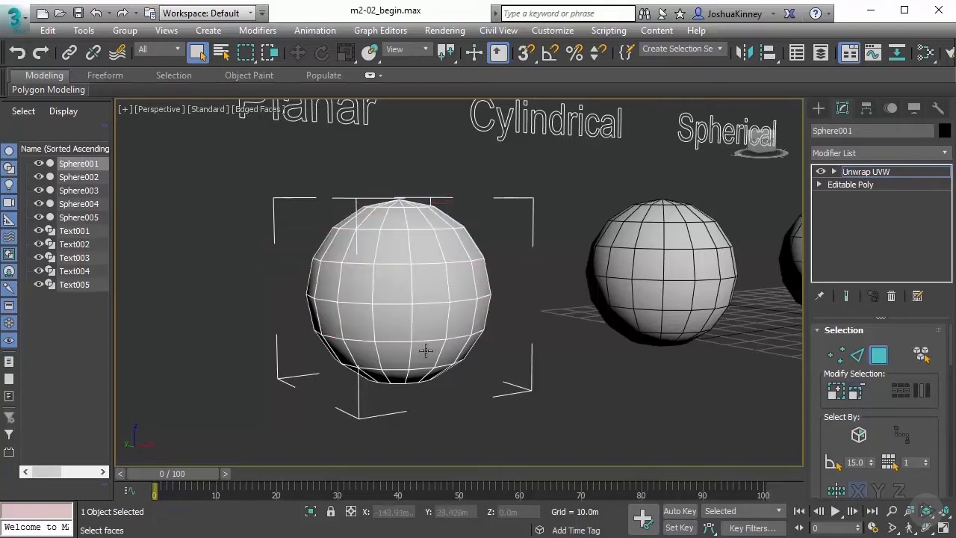
click(834, 392)
- In Edge mode select one edge and extend it into a Loop around the sphere
click(926, 391)
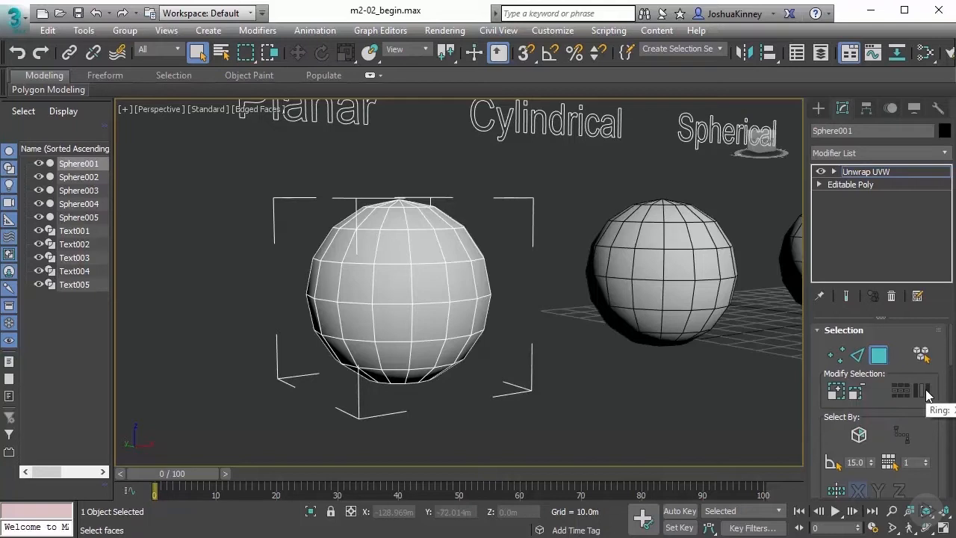
click(857, 357)
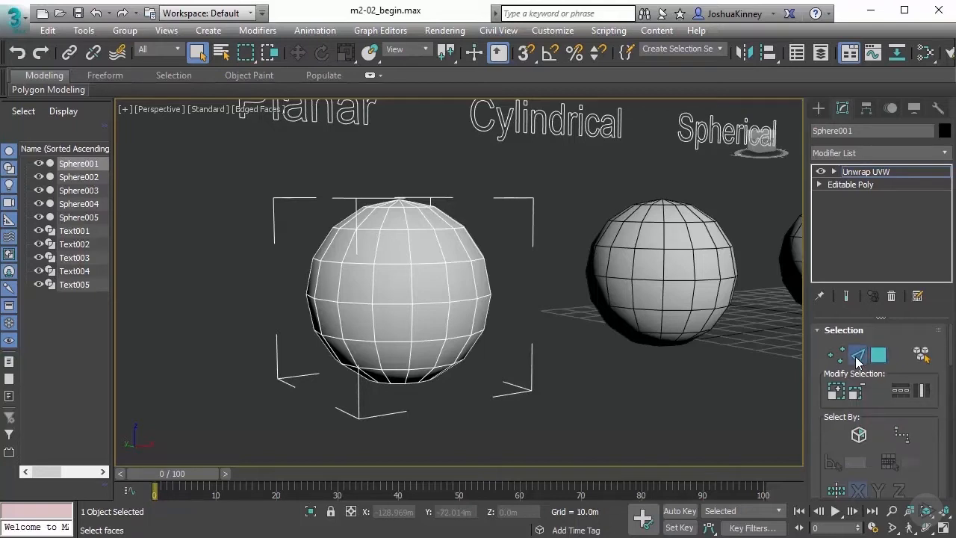
click(427, 302)
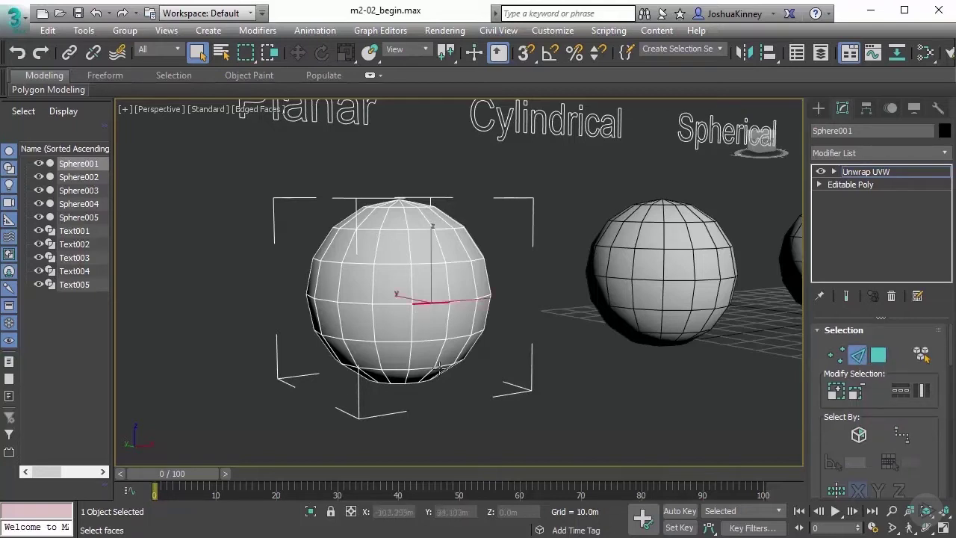
click(900, 392)
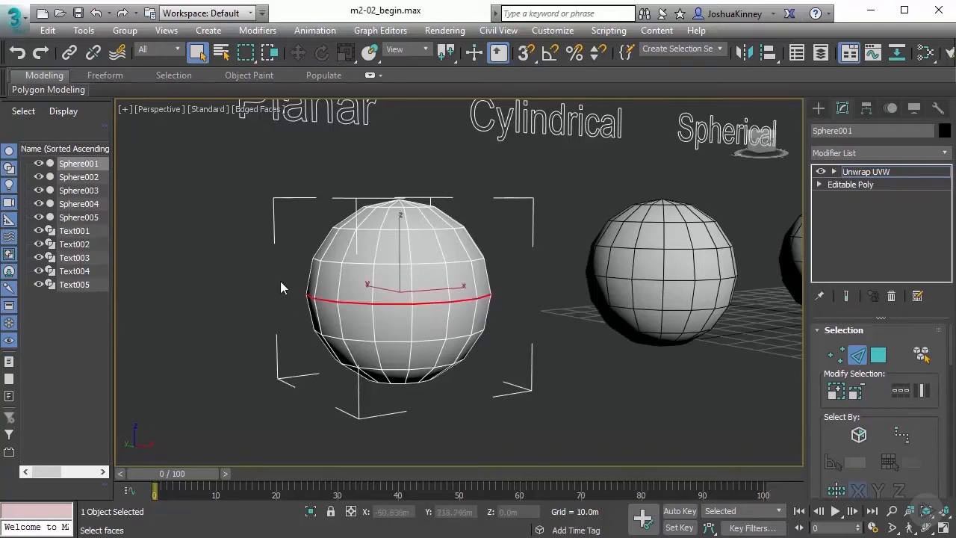
mouse_move(275, 296)
alt+middle_down()
mouse_move(497, 317)
mouse_move(251, 301)
alt+middle_up()
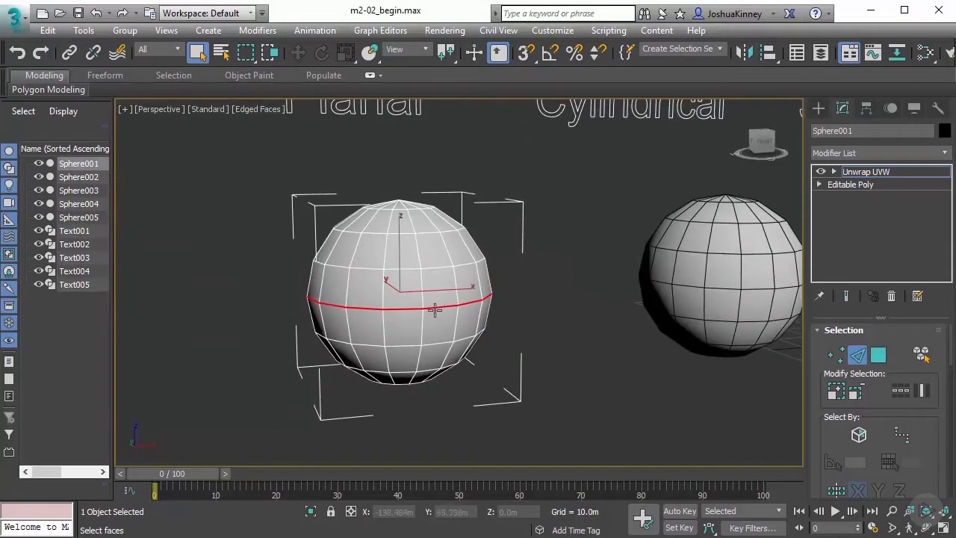
- Select a single edge and expand it with Ring into a vertical column of parallel edges
click(435, 310)
click(923, 390)
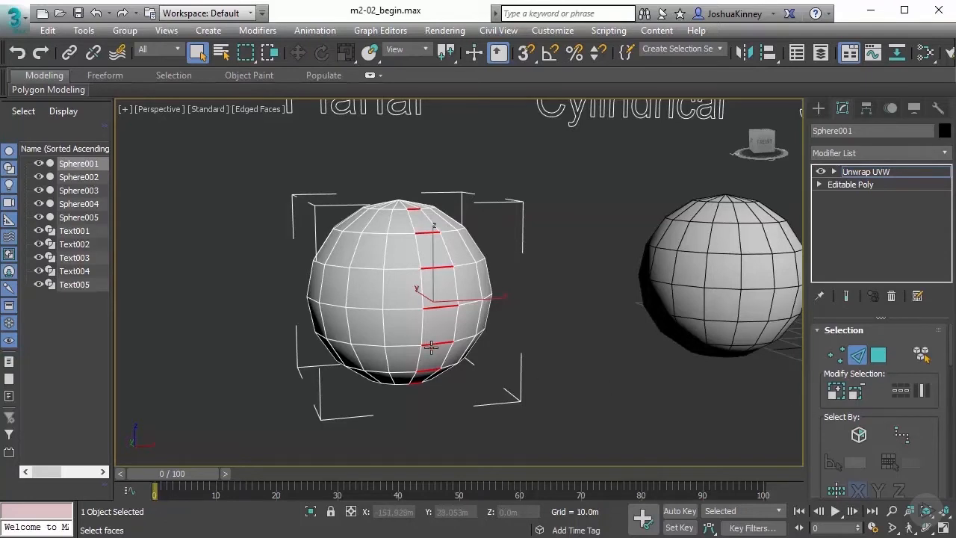
click(409, 308)
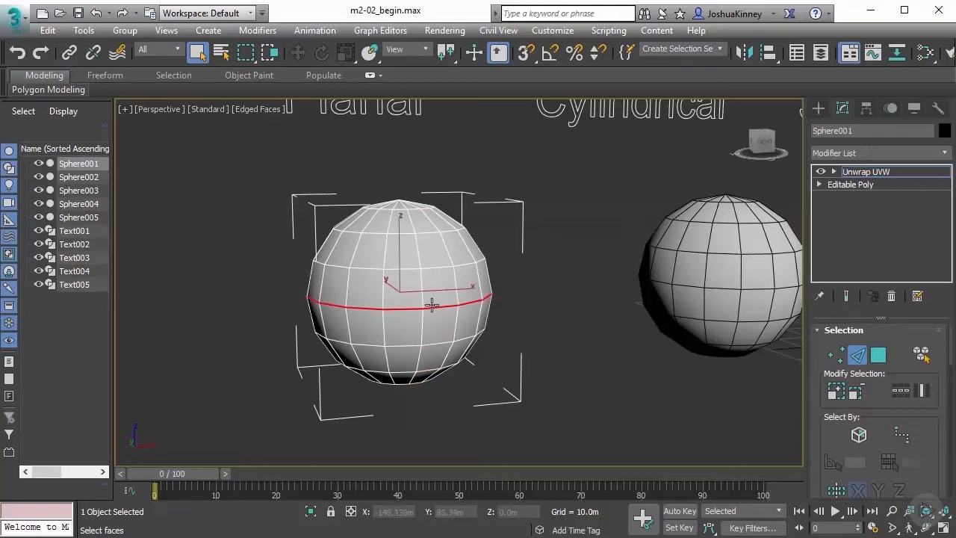
click(434, 304)
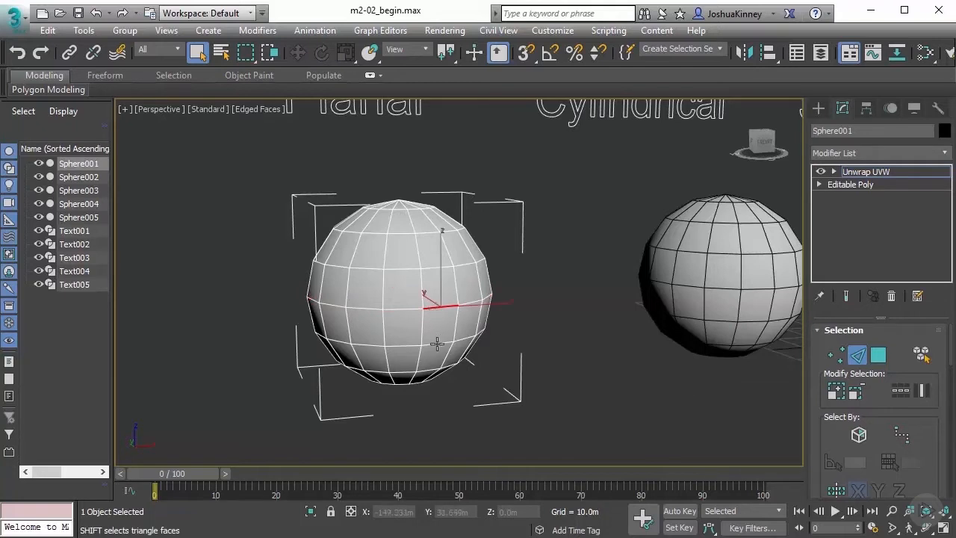
shift+click(437, 343)
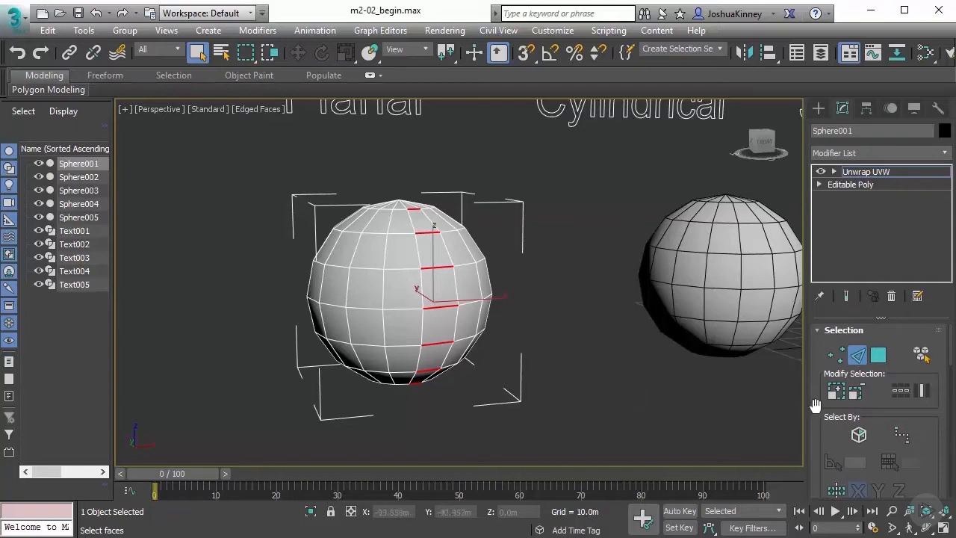
- Scroll the panel up to Select By and deselect all edges in the viewport
drag(814, 403, 815, 313)
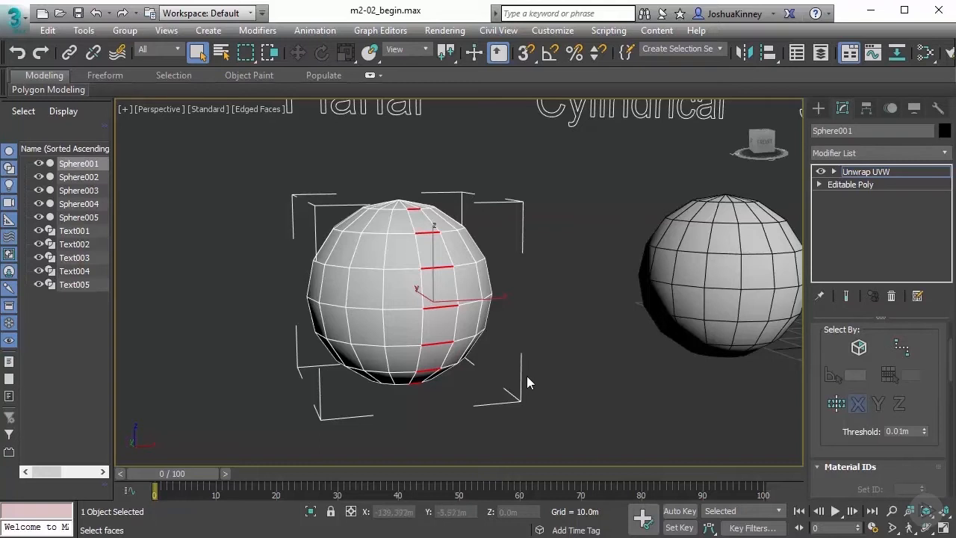
click(548, 338)
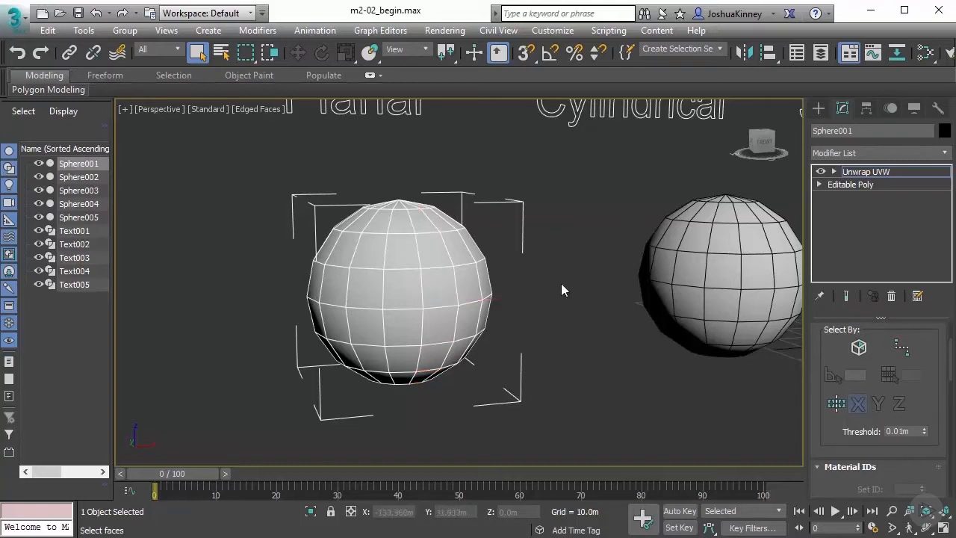
- Trace a point-to-point edge path around the sphere's equator
click(902, 347)
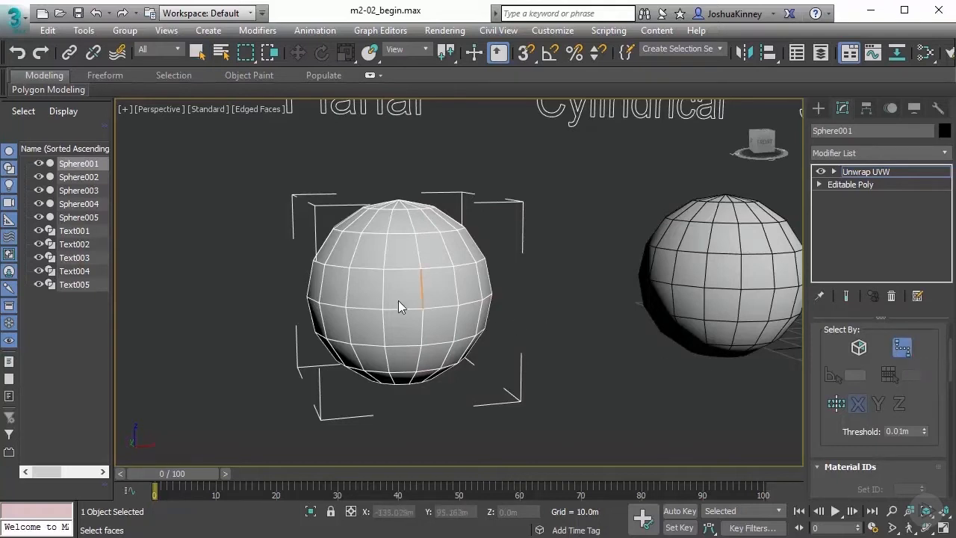
click(345, 307)
scroll(470, 313, up, 2)
scroll(403, 320, up, 1)
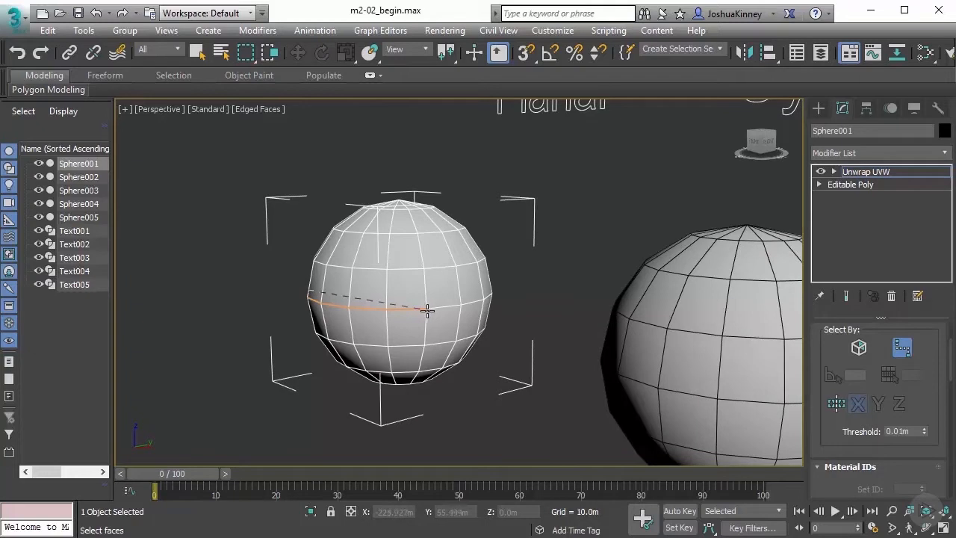
alt+middle_drag(426, 310, 373, 321)
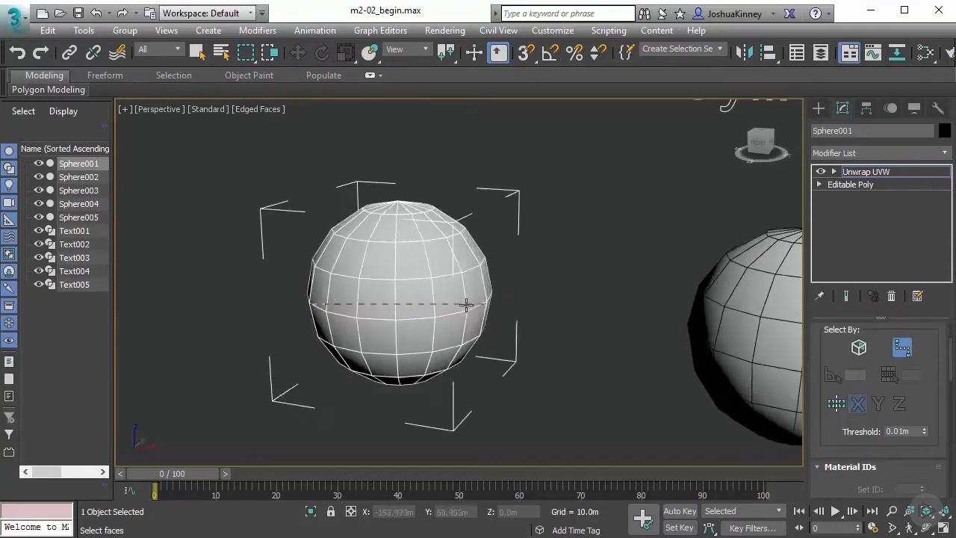
mouse_move(448, 313)
alt+middle_down()
mouse_move(420, 319)
mouse_move(426, 329)
alt+middle_up()
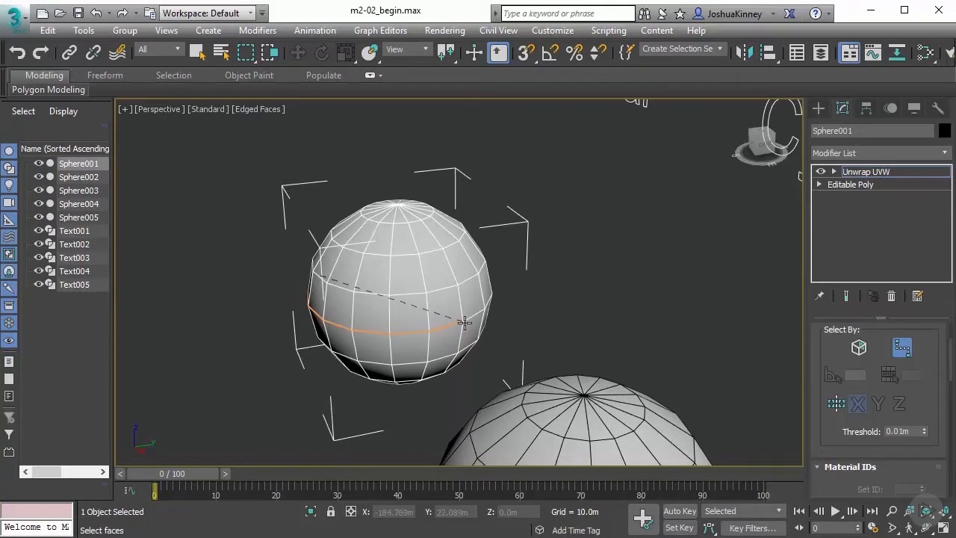
click(464, 323)
- Inspect the equator loop from above and clear the edge selection
alt+middle_drag(436, 321, 336, 321)
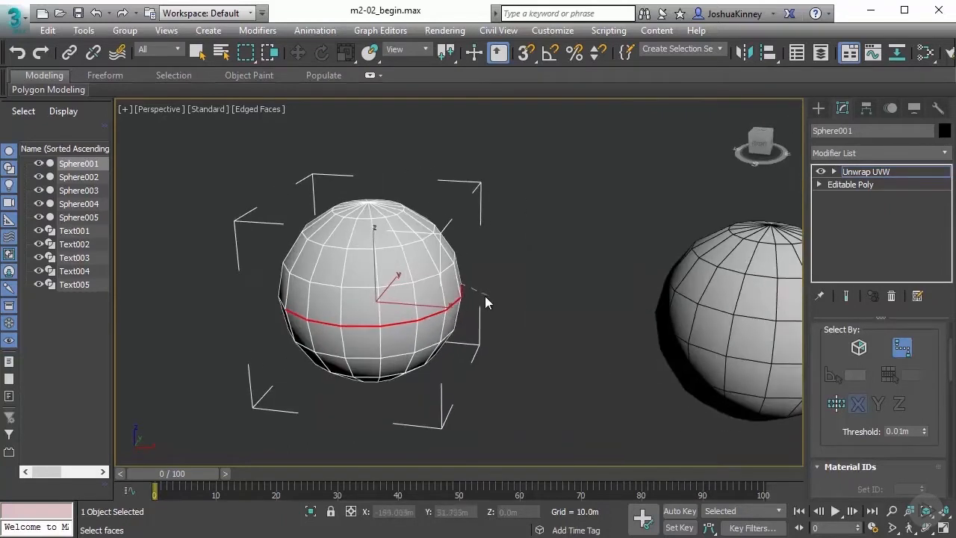
mouse_move(244, 324)
alt+middle_down()
mouse_move(347, 326)
mouse_move(321, 304)
alt+middle_up()
scroll(321, 305, up, 2)
mouse_move(499, 312)
alt+middle_down()
mouse_move(402, 331)
mouse_move(487, 324)
alt+middle_up()
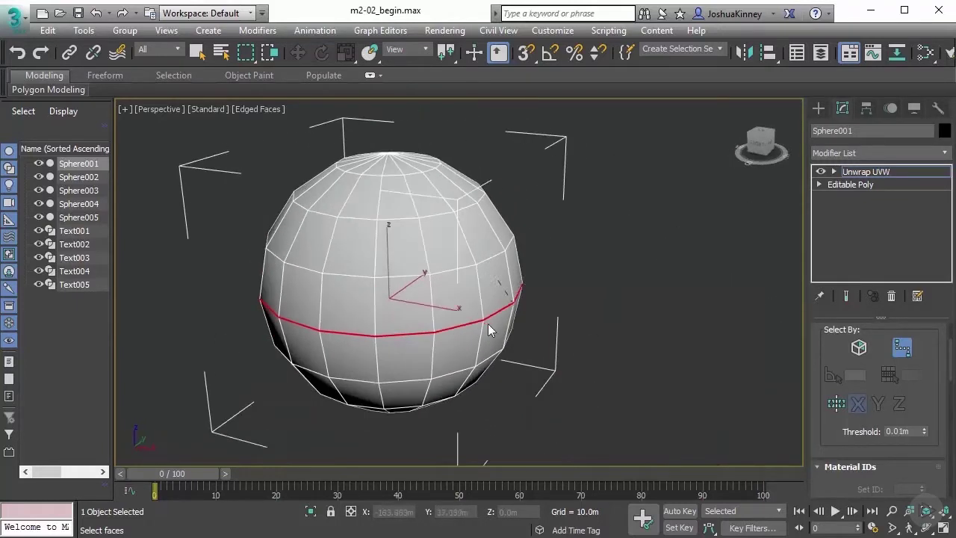
click(612, 320)
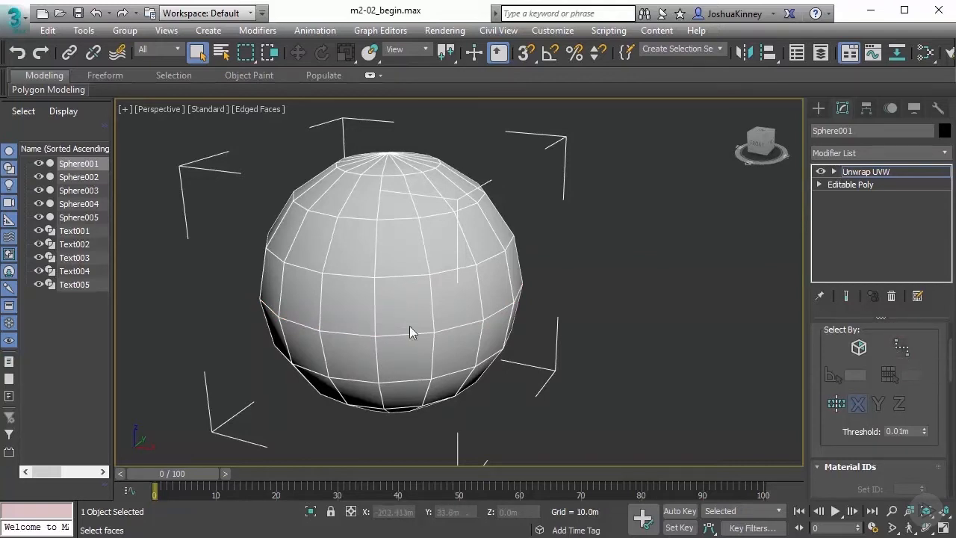
- Enable Point to Point Edge Selection and anchor a path from the lower left to the upper left
click(901, 346)
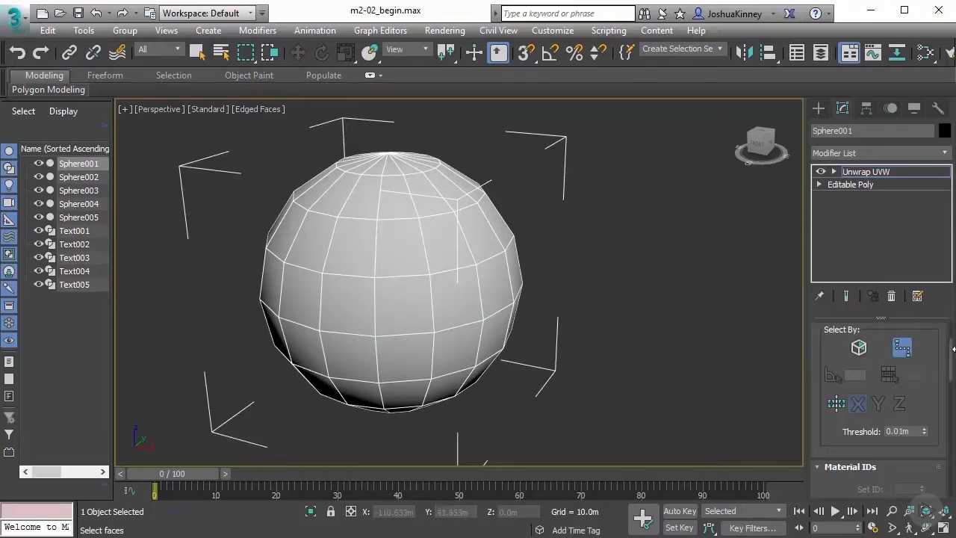
click(901, 351)
scroll(392, 331, up, 2)
scroll(459, 327, up, 2)
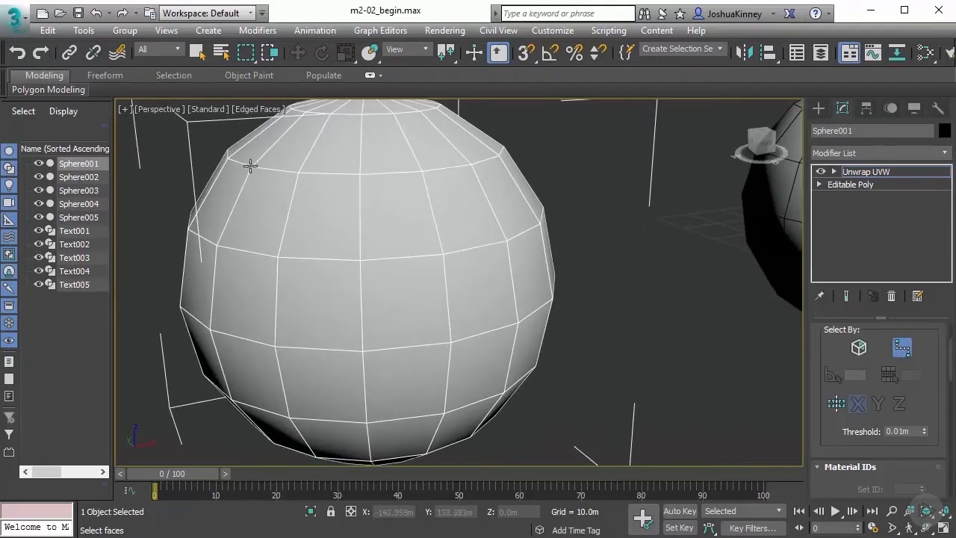
click(207, 329)
click(251, 166)
scroll(307, 290, down, 3)
scroll(343, 278, up, 1)
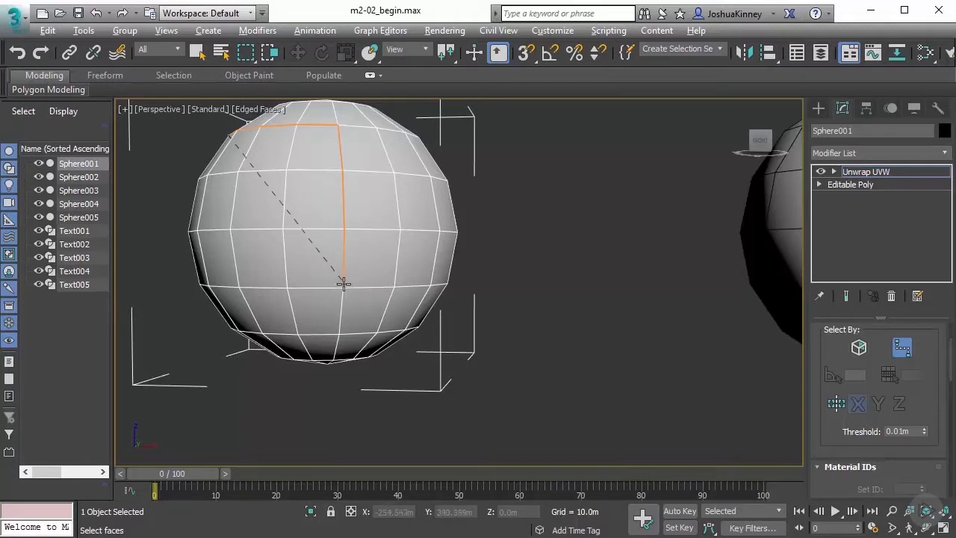
alt+middle_drag(340, 287, 384, 298)
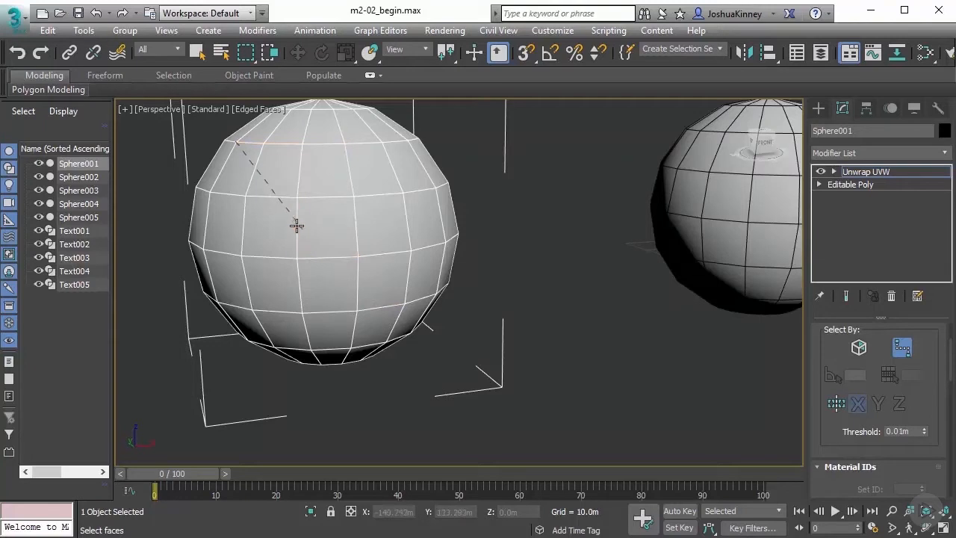
scroll(328, 288, up, 2)
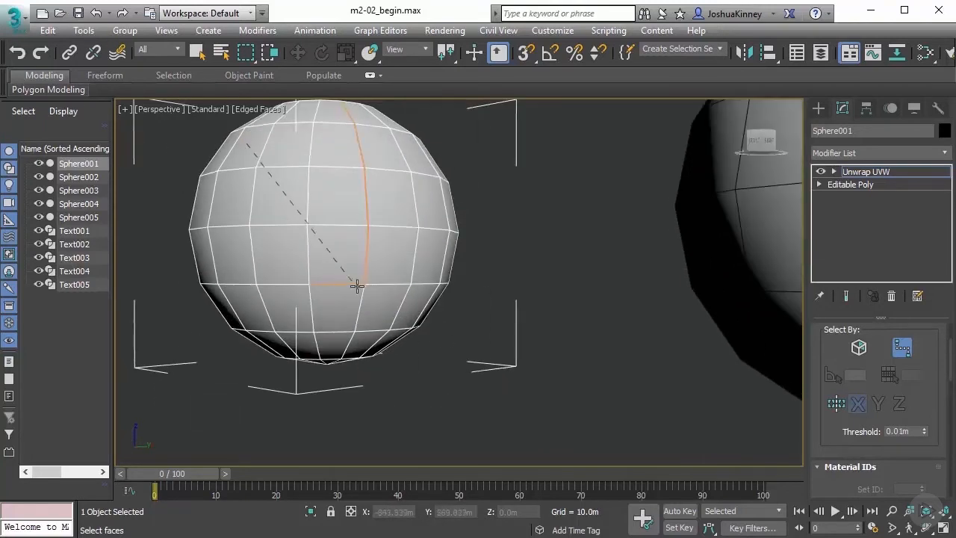
mouse_move(355, 298)
alt+middle_down()
mouse_move(327, 266)
mouse_move(379, 256)
alt+middle_up()
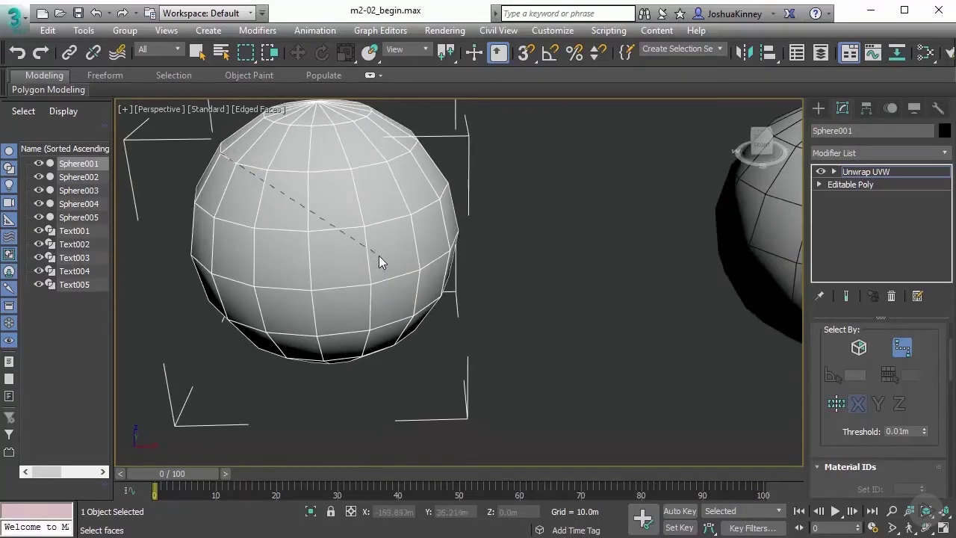
- Switch to Face mode with Select By Planar Angle on and pick one face near the sphere's centre
click(903, 349)
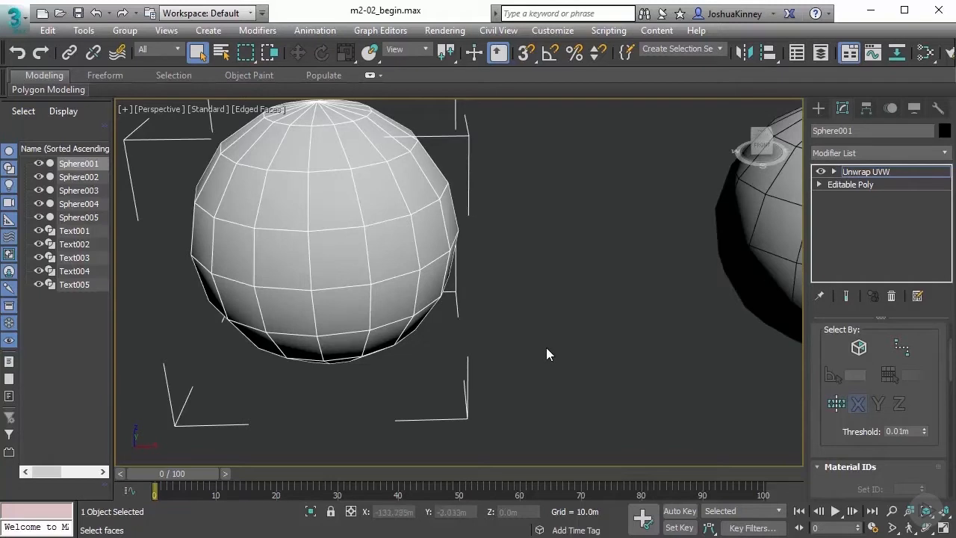
key(3)
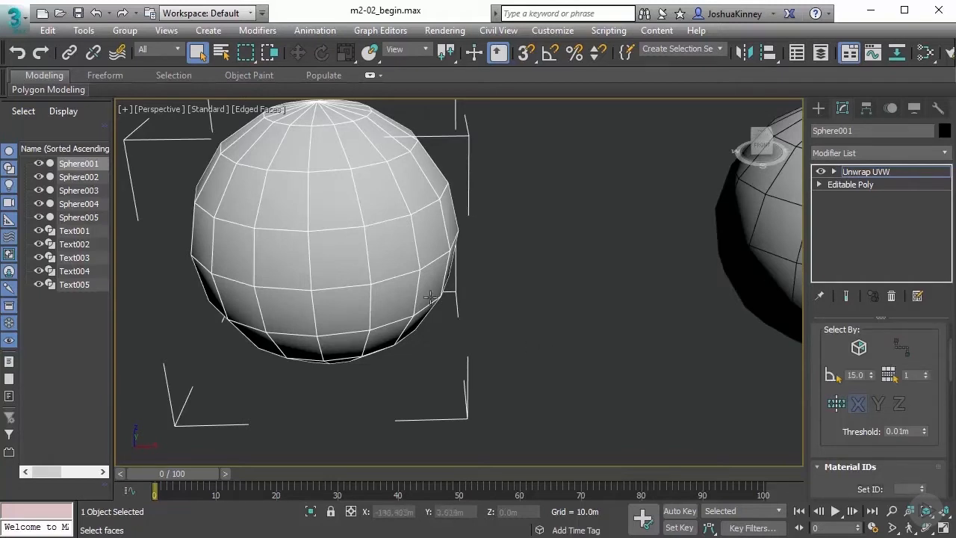
click(831, 375)
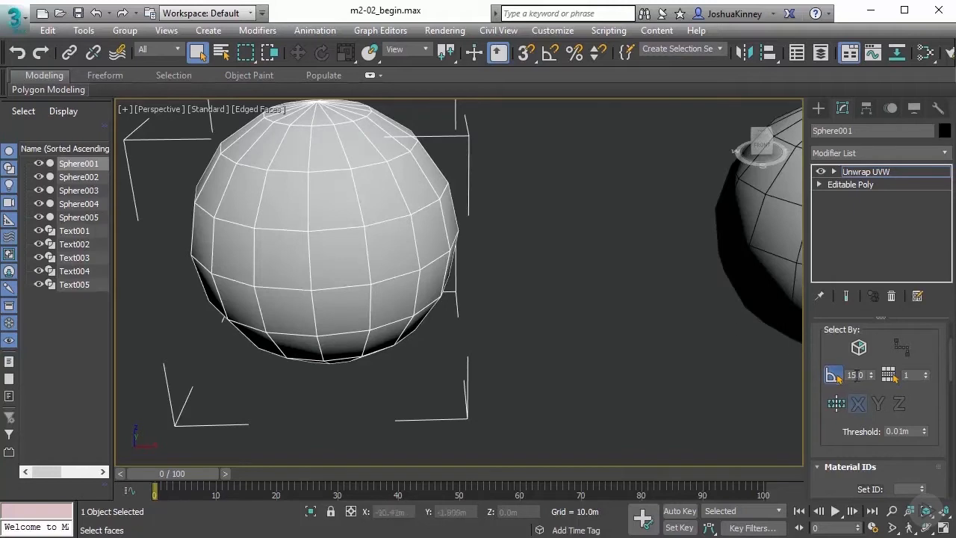
click(340, 260)
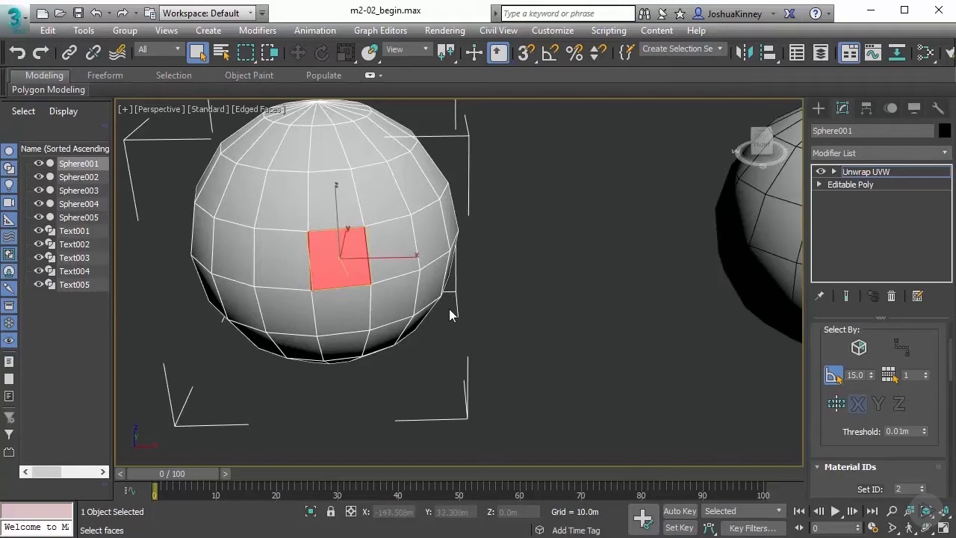
mouse_move(325, 284)
alt+middle_down()
mouse_move(354, 260)
mouse_move(345, 245)
alt+middle_up()
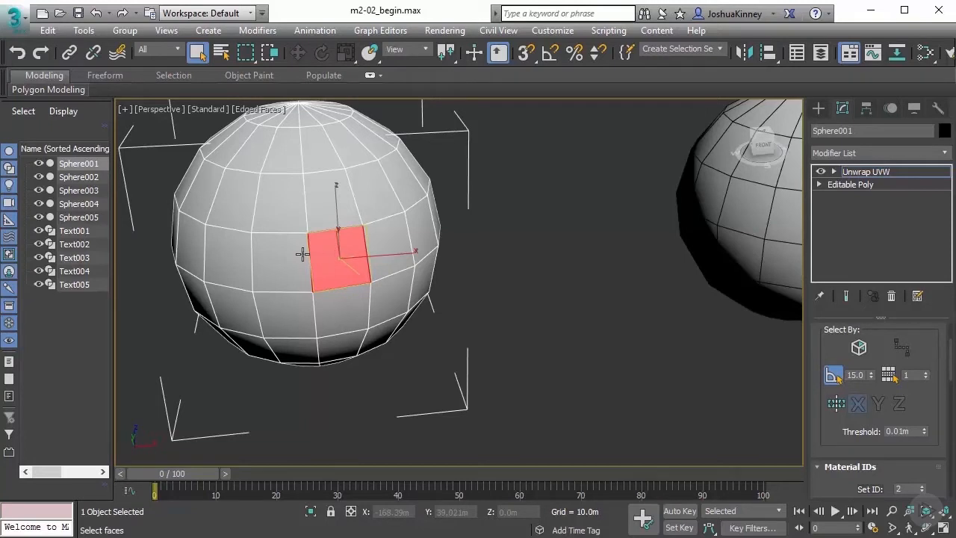
- Raise the planar angle to 60 and select the broad front patch of faces, then turn planar-angle selection off
double_click(856, 374)
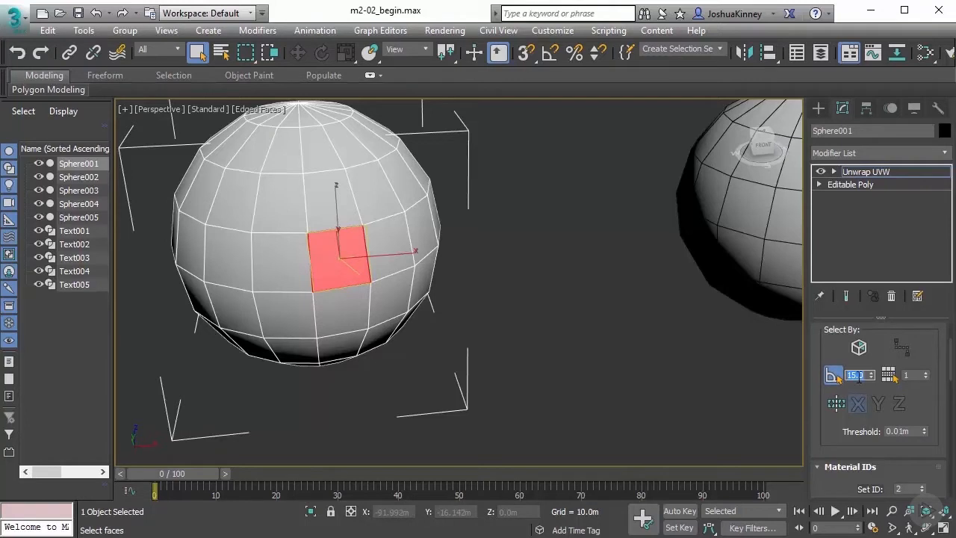
text(60)
click(834, 375)
click(321, 254)
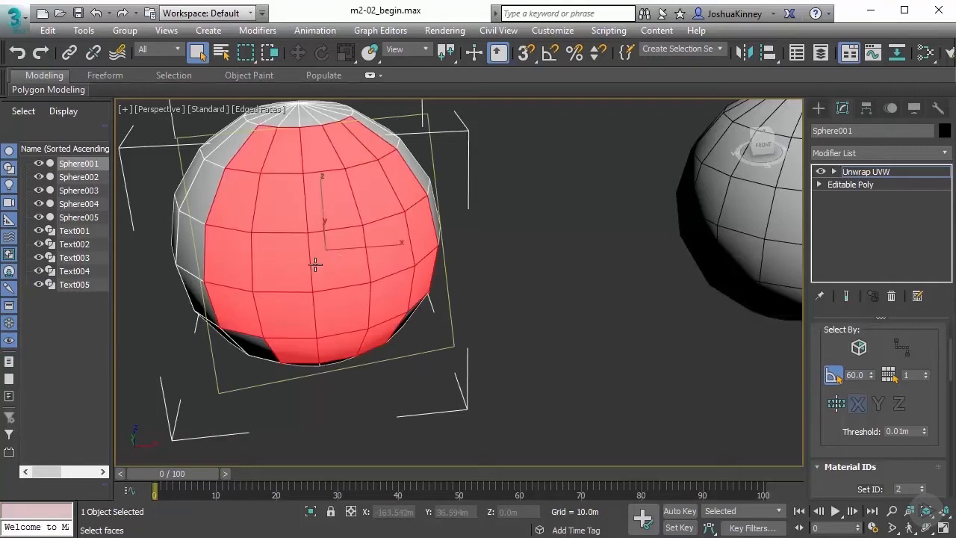
mouse_move(335, 305)
alt+middle_down()
mouse_move(347, 327)
mouse_move(304, 293)
mouse_move(351, 302)
alt+middle_up()
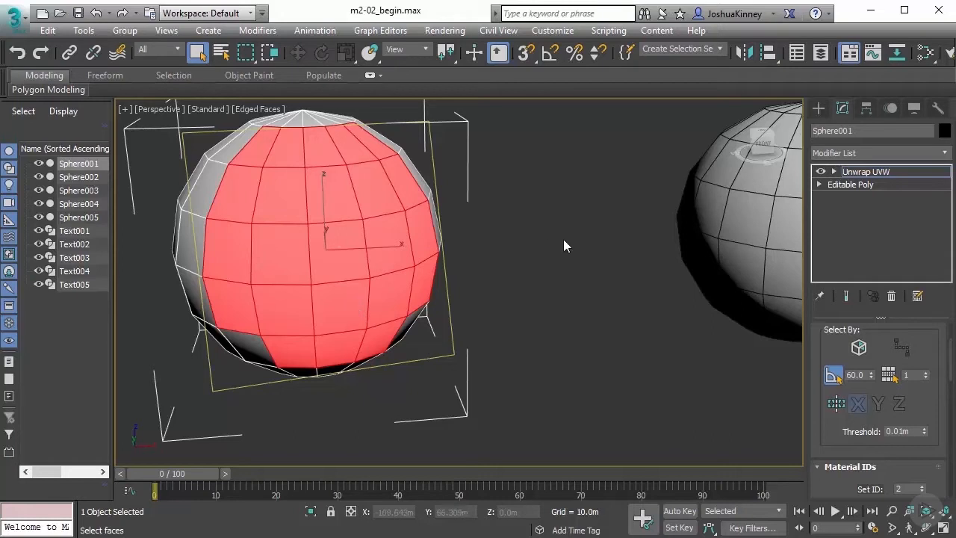
click(835, 374)
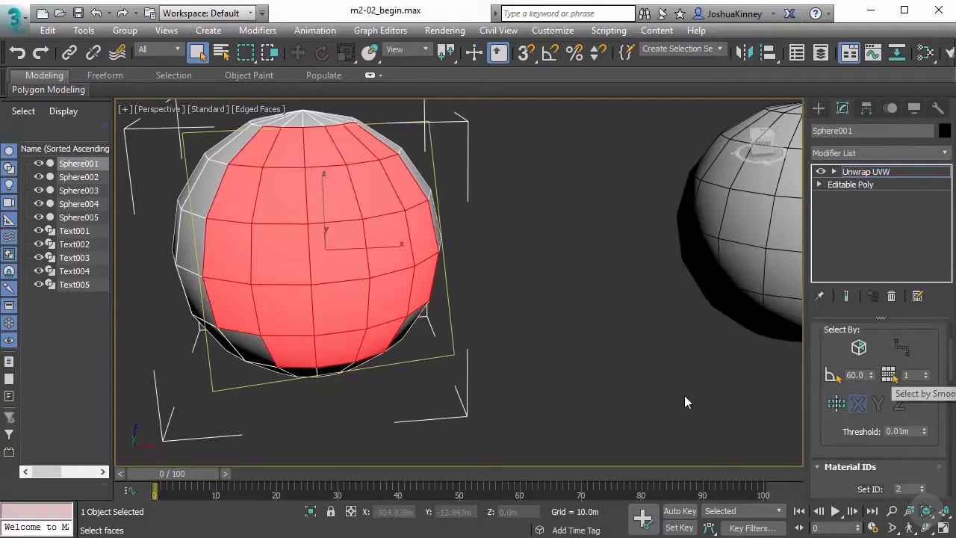
- Clear the selection, then select every face in smoothing group 1 and orbit the fully selected sphere
click(590, 335)
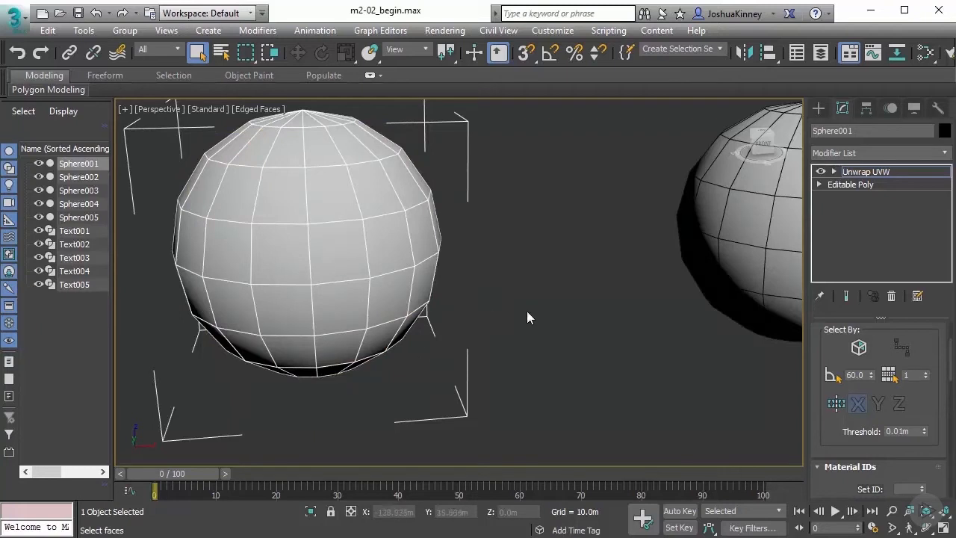
click(908, 375)
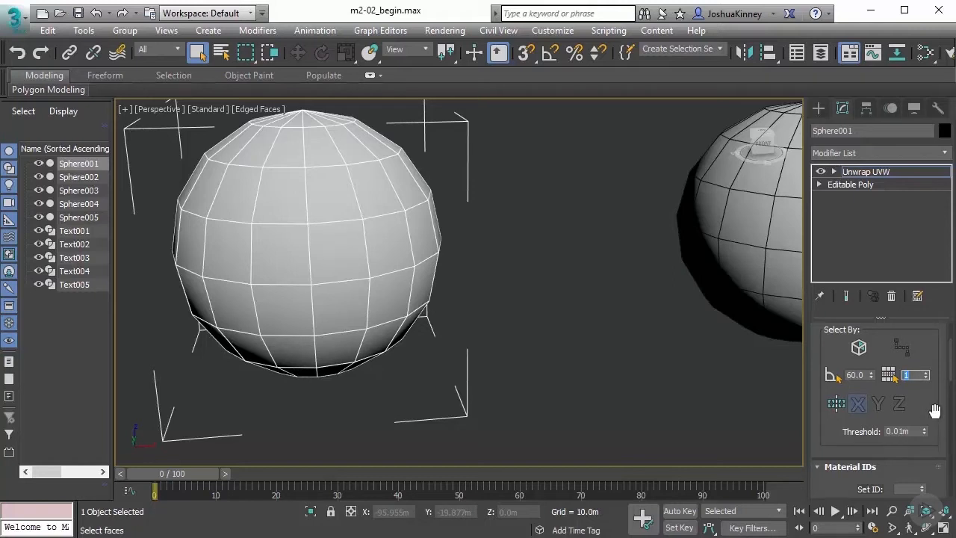
click(889, 375)
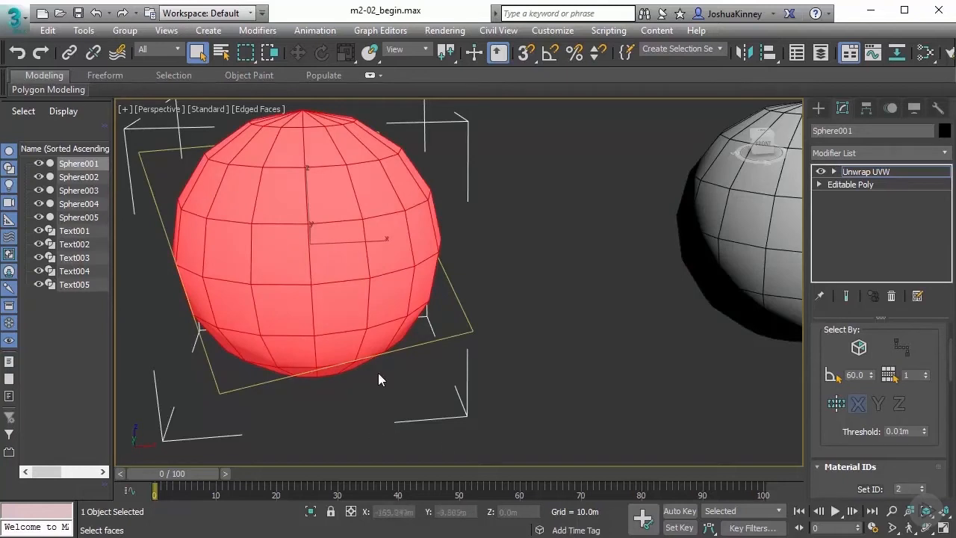
mouse_move(410, 378)
alt+middle_down()
mouse_move(269, 313)
mouse_move(500, 306)
mouse_move(514, 345)
mouse_move(528, 291)
mouse_move(448, 314)
mouse_move(456, 269)
mouse_move(522, 337)
mouse_move(510, 319)
mouse_move(493, 313)
mouse_move(522, 373)
mouse_move(499, 359)
mouse_move(513, 351)
alt+middle_up()
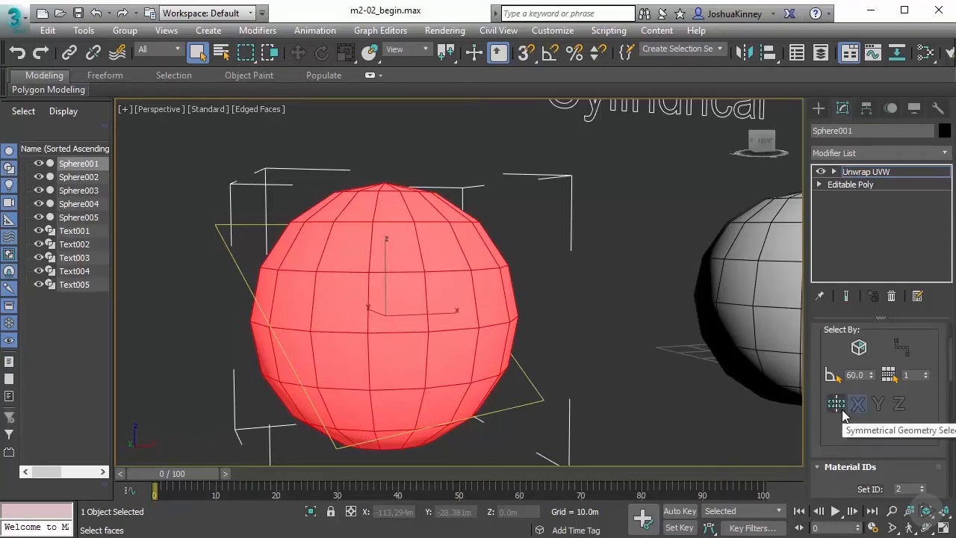
- Clear the selection, enable Symmetrical Geometry Selection on the X axis and frame the sphere front-on
click(617, 343)
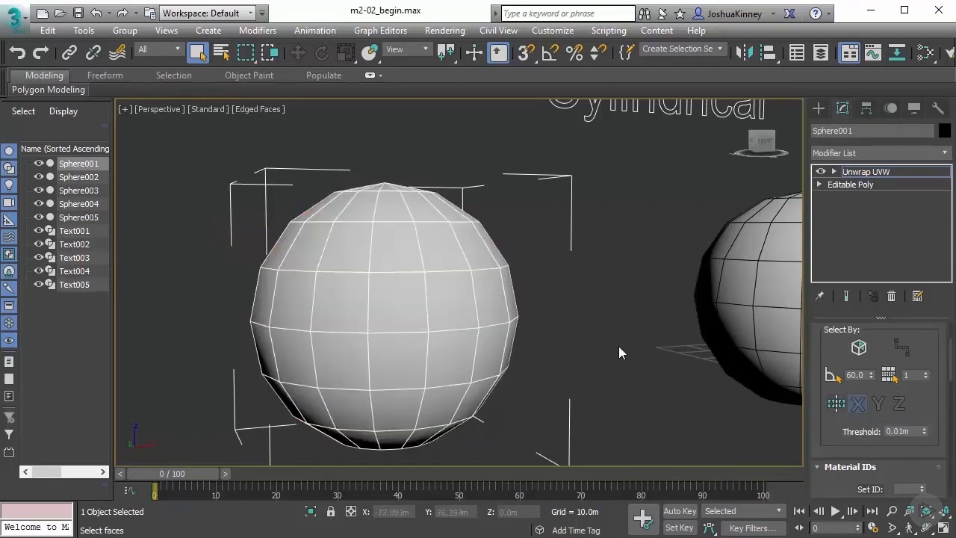
middle_drag(619, 346, 587, 346)
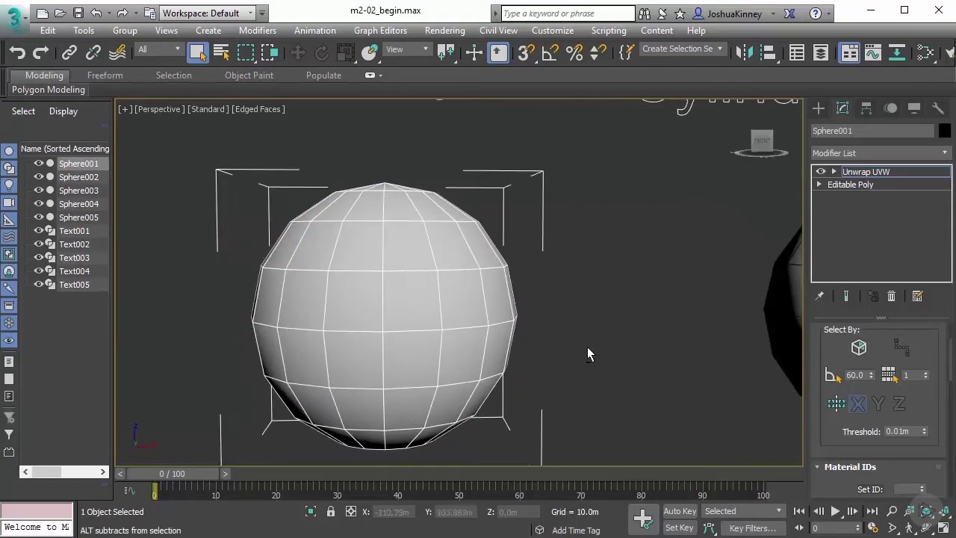
click(837, 404)
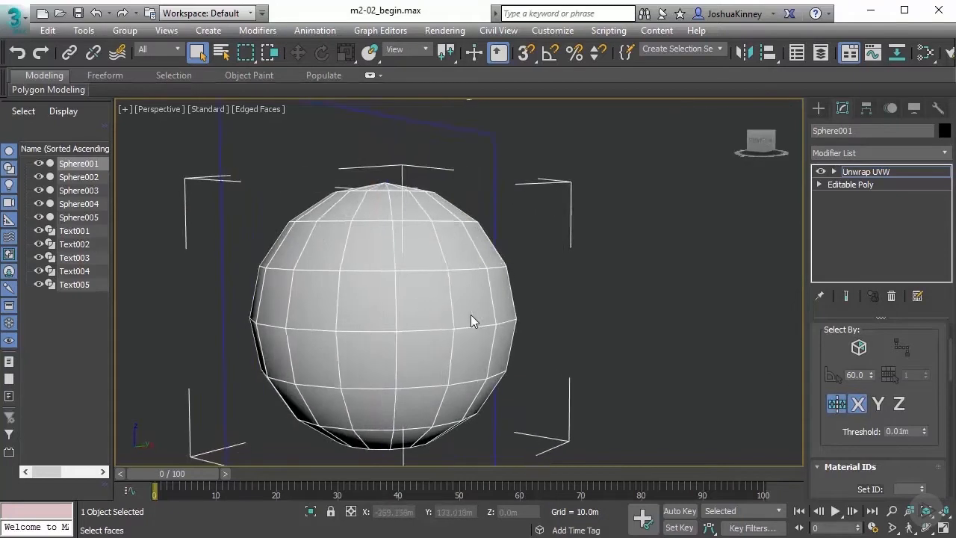
scroll(469, 314, down, 2)
alt+middle_drag(451, 419, 403, 374)
alt+middle_drag(394, 303, 408, 309)
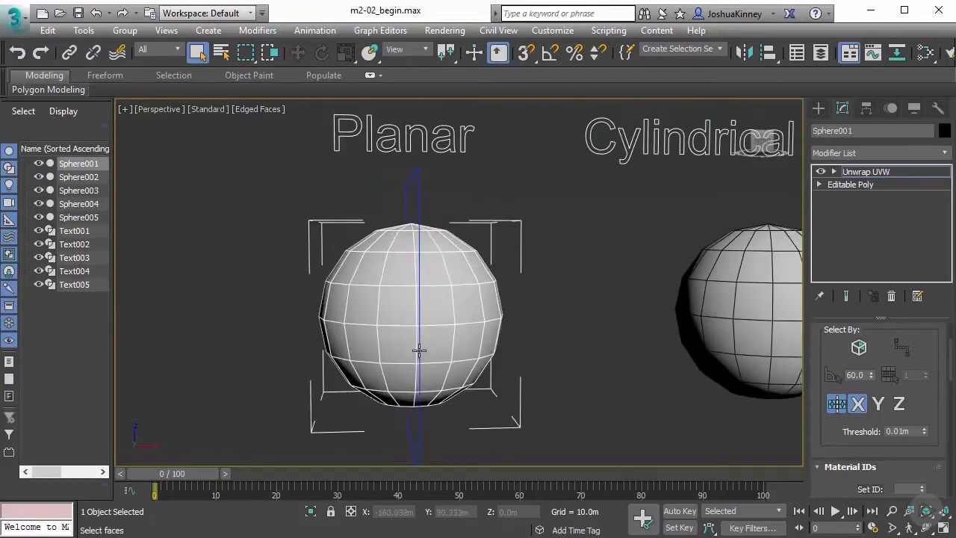
key(z)
alt+middle_drag(422, 349, 392, 332)
- Re-enable symmetrical selection and switch its mirror axis to Y, then to Z
click(836, 403)
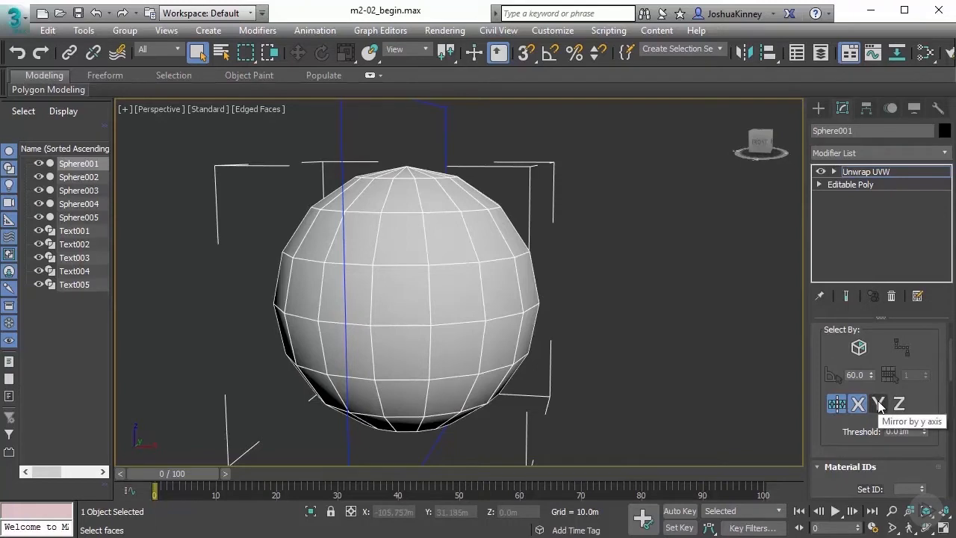
click(879, 404)
mouse_move(776, 405)
alt+middle_down()
mouse_move(658, 400)
mouse_move(714, 407)
alt+middle_up()
click(900, 404)
mouse_move(600, 354)
alt+middle_down()
mouse_move(542, 280)
mouse_move(592, 329)
mouse_move(498, 330)
alt+middle_up()
scroll(557, 327, up, 3)
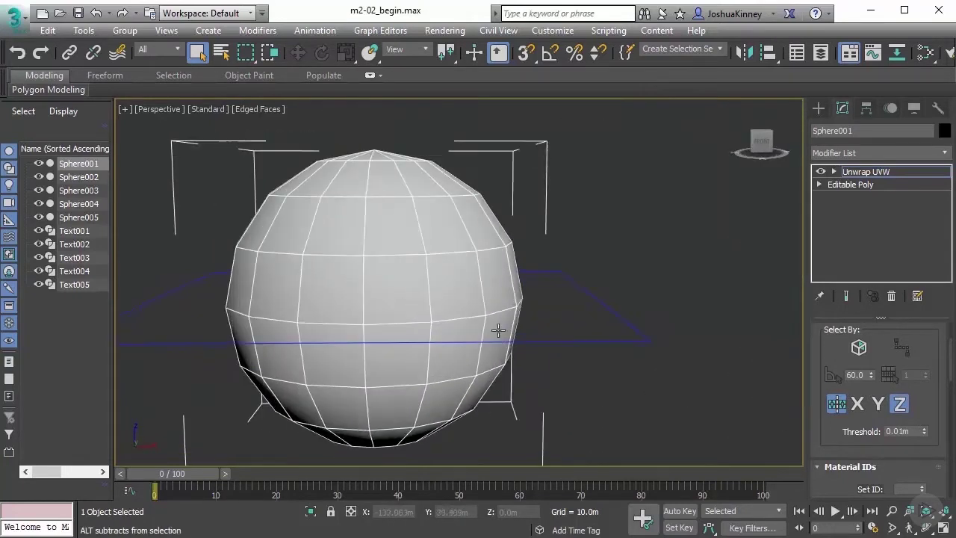
- Select a face with its Z-mirrored twin, switch the mirror axis to X and select an upper face pair
click(394, 239)
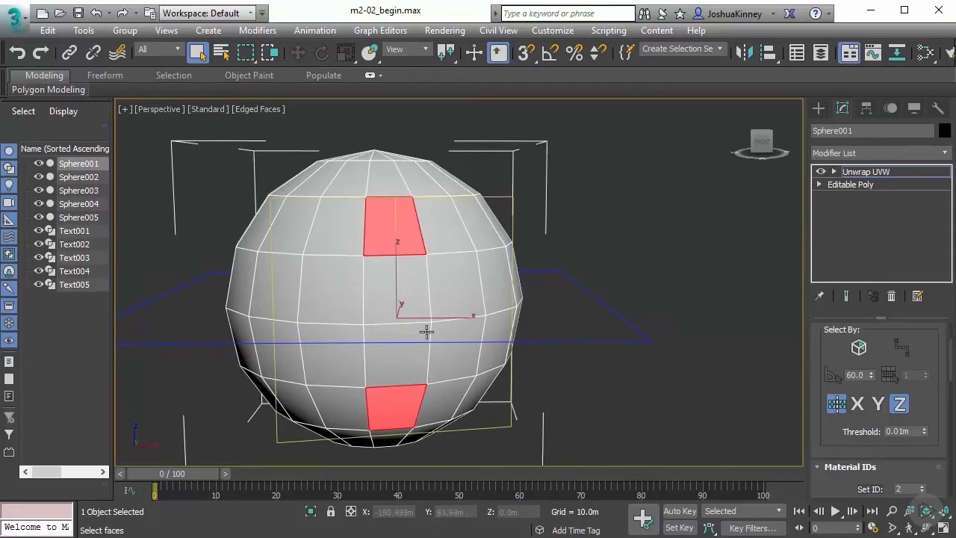
alt+middle_drag(388, 329, 396, 409)
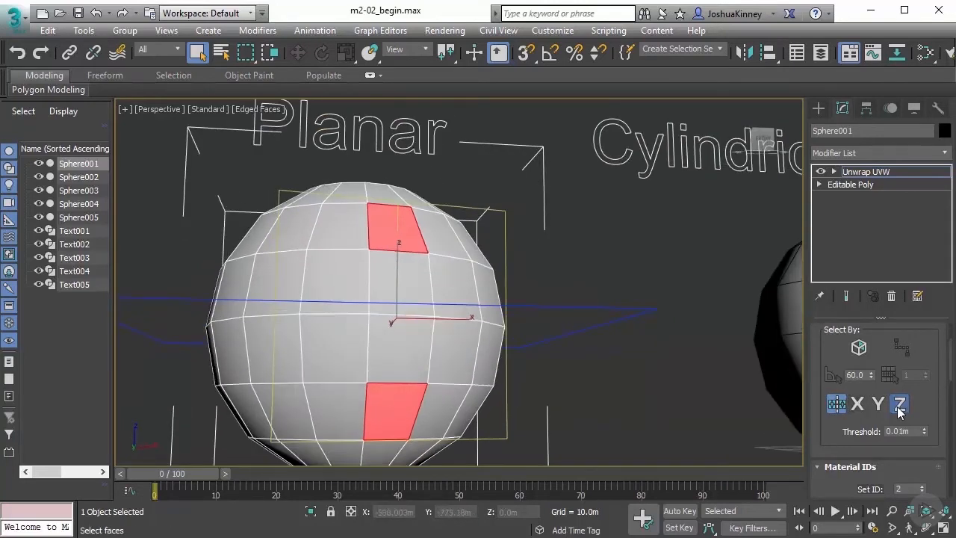
click(858, 405)
mouse_move(418, 284)
alt+middle_down()
mouse_move(407, 306)
mouse_move(386, 227)
alt+middle_up()
click(386, 227)
alt+middle_drag(386, 276, 359, 224)
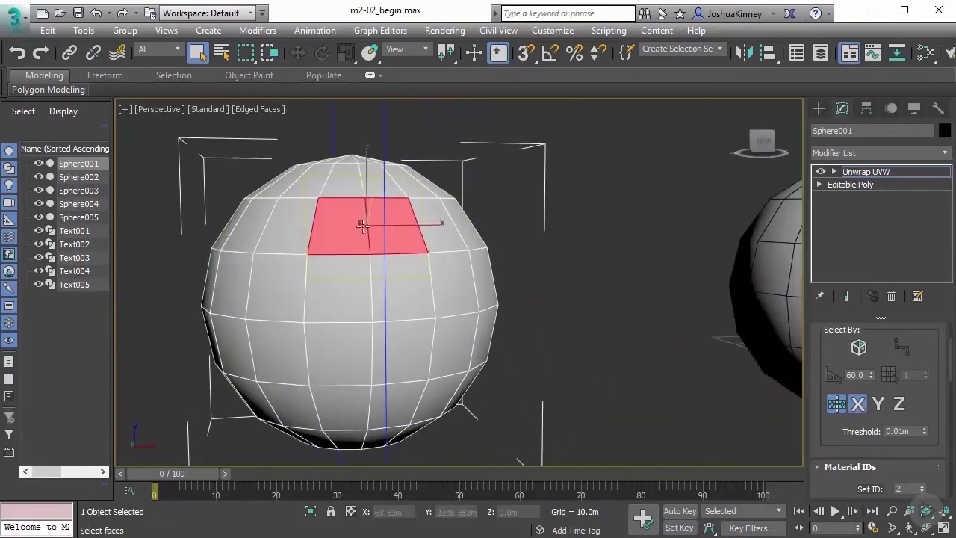
- Ctrl+add faces across the top, bottom and right side, growing an X-mirrored band around the sphere
ctrl+click(414, 314)
ctrl+click(414, 342)
alt+middle_drag(418, 342, 442, 254)
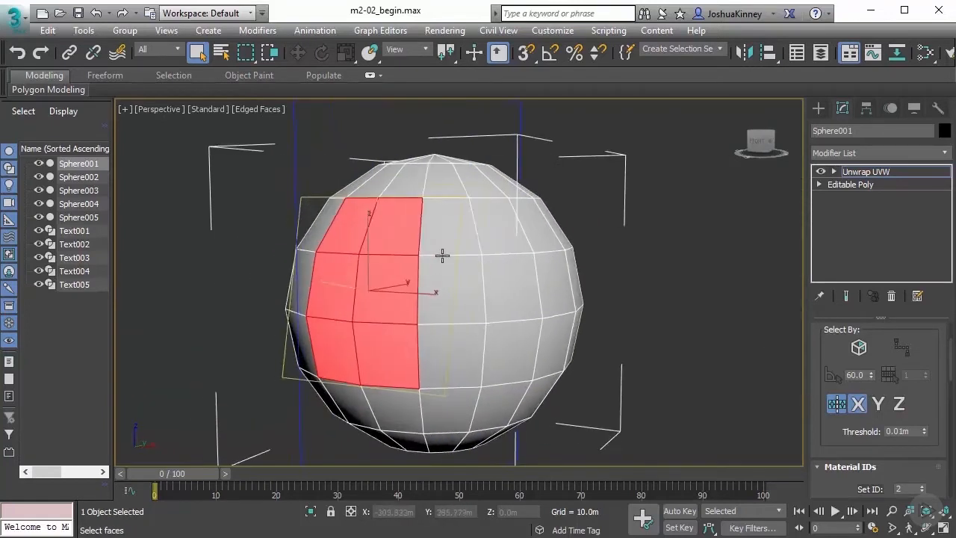
ctrl+click(448, 227)
ctrl+click(451, 355)
ctrl+click(514, 291)
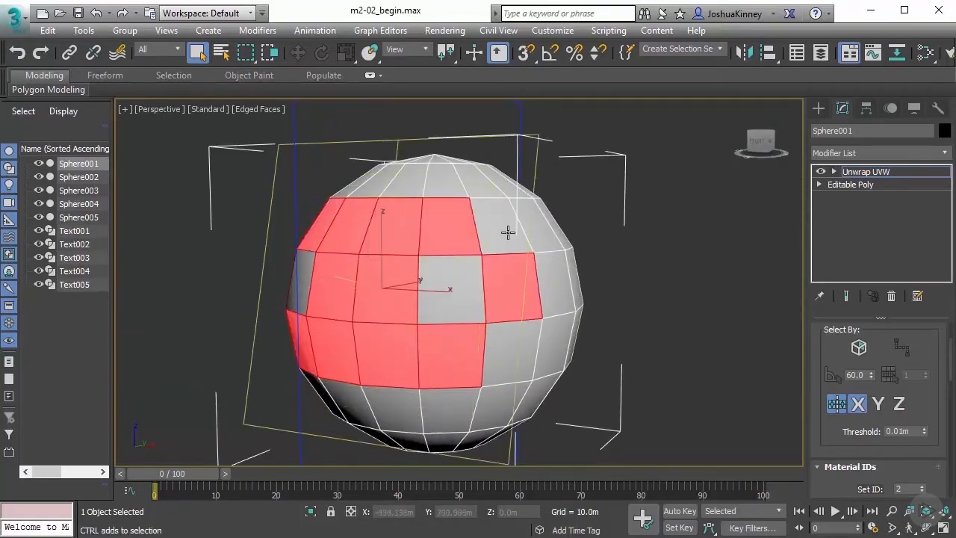
ctrl+click(508, 233)
ctrl+click(514, 333)
mouse_move(448, 333)
alt+middle_down()
mouse_move(477, 328)
mouse_move(442, 342)
mouse_move(484, 341)
alt+middle_up()
scroll(477, 328, down, 2)
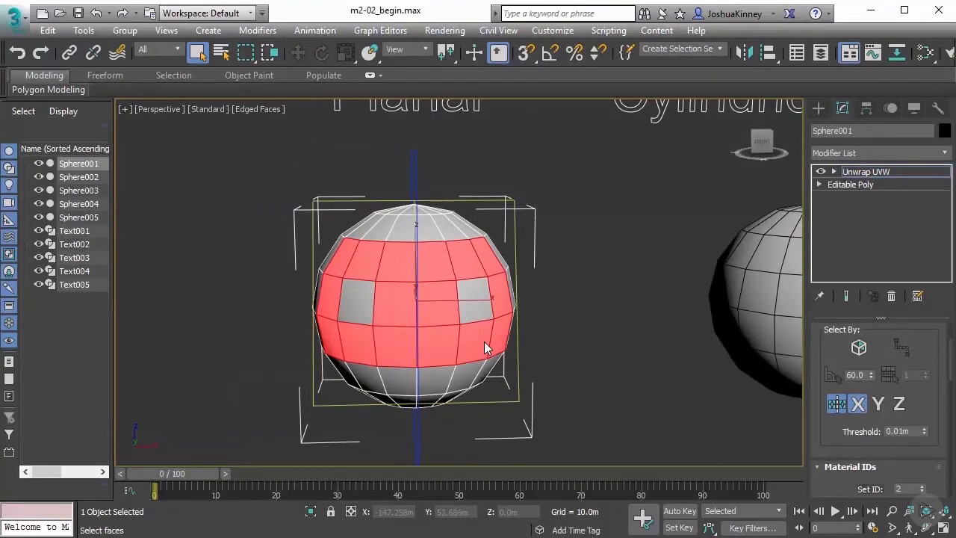
- In a front view of the sphere, raise the symmetry Threshold spinner and set it to 1.0m
key(f)
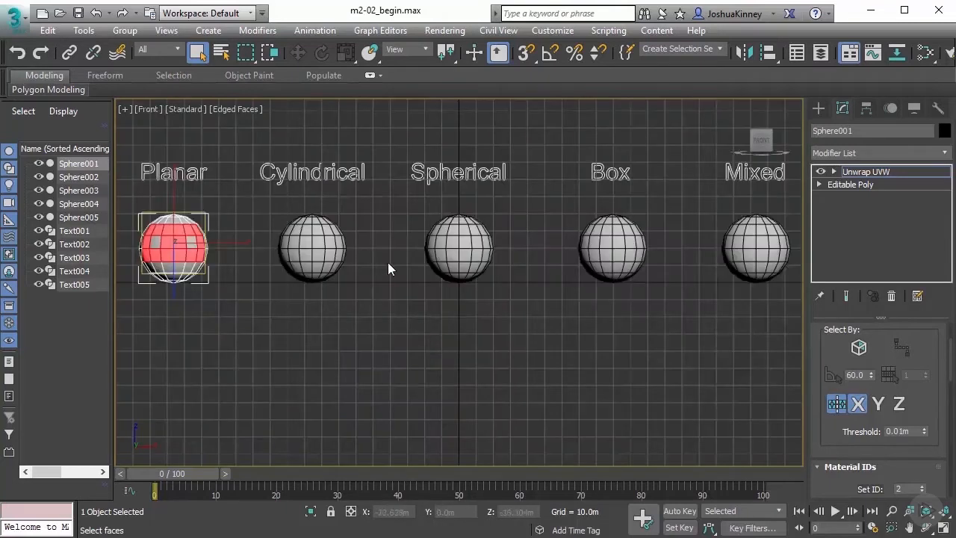
scroll(329, 254, up, 3)
scroll(329, 254, up, 4)
scroll(327, 269, up, 3)
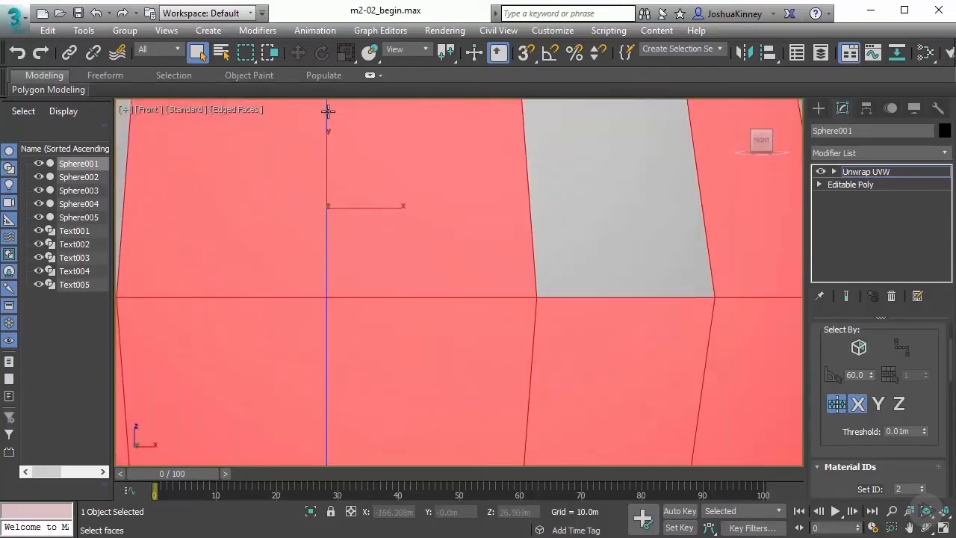
scroll(327, 298, up, 1)
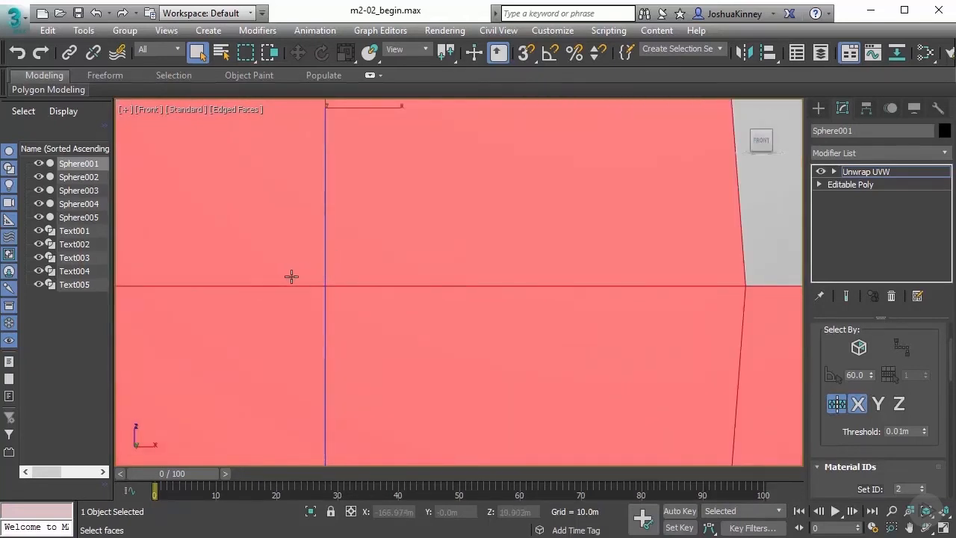
scroll(314, 283, down, 1)
scroll(318, 283, down, 1)
middle_drag(322, 299, 360, 341)
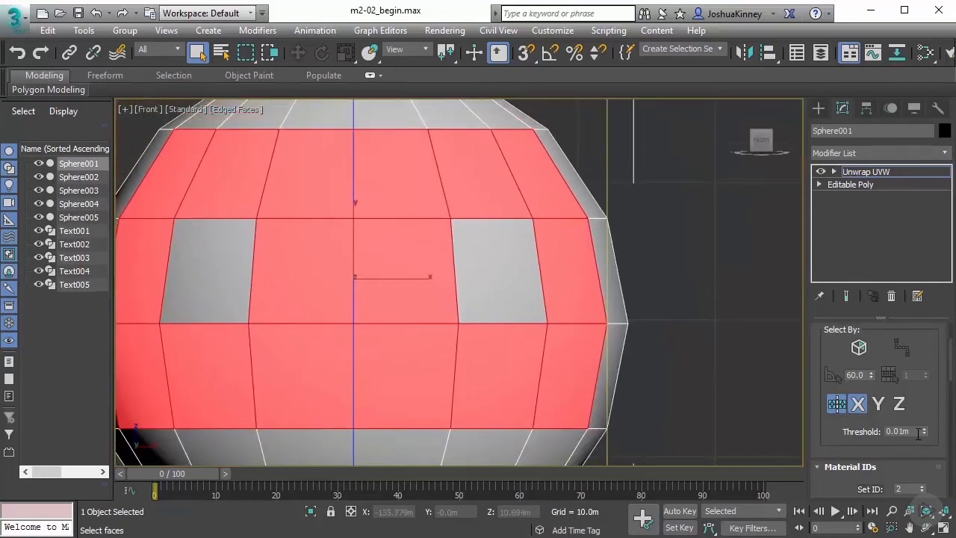
drag(924, 431, 924, 418)
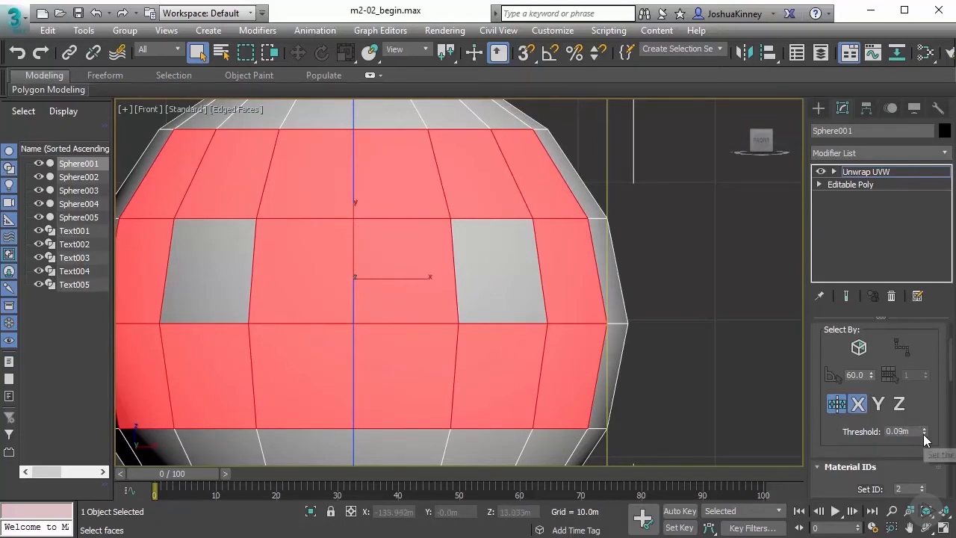
drag(924, 431, 924, 224)
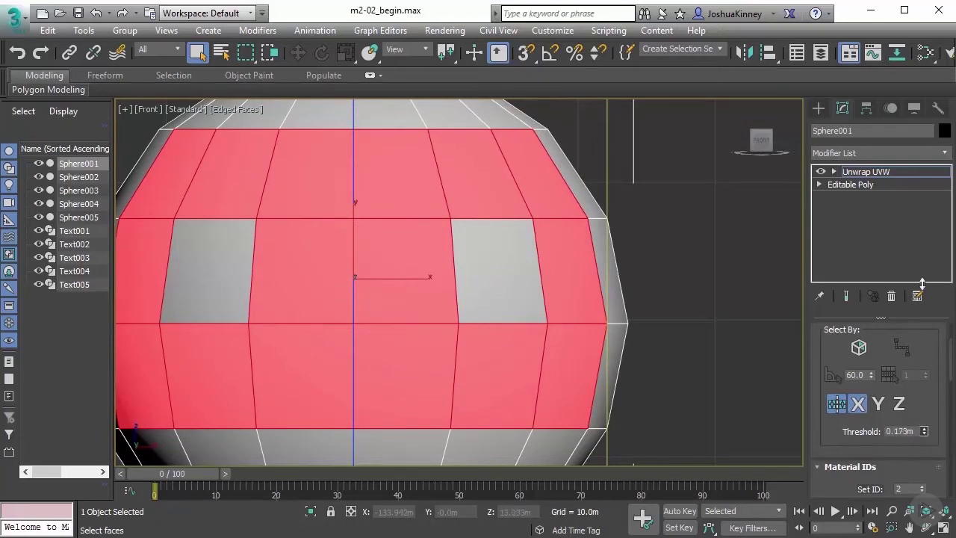
double_click(901, 430)
text(1)
key(Return)
- Start from one central polygon and add mirrored faces across the row above it
click(646, 219)
click(418, 267)
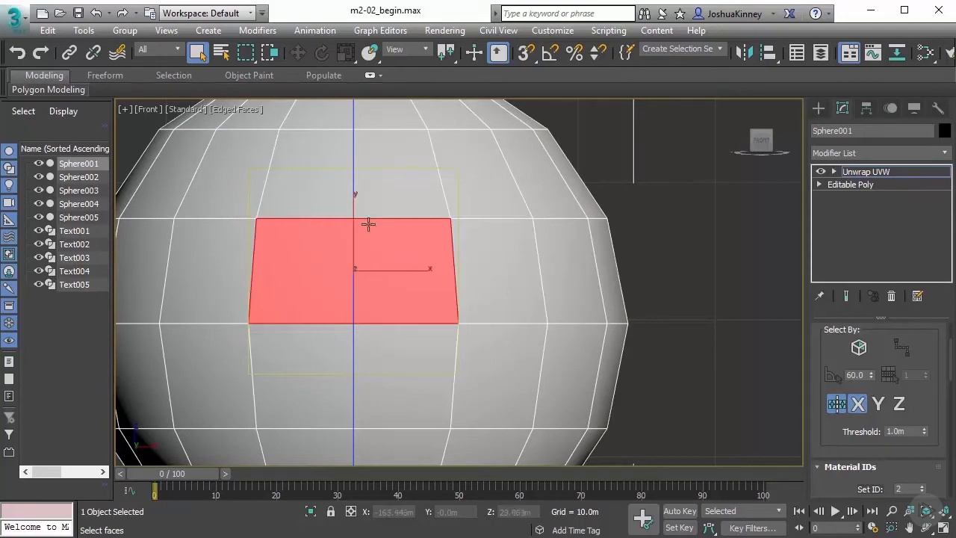
middle_drag(364, 203, 397, 250)
ctrl+click(396, 224)
ctrl+click(508, 224)
ctrl+click(253, 224)
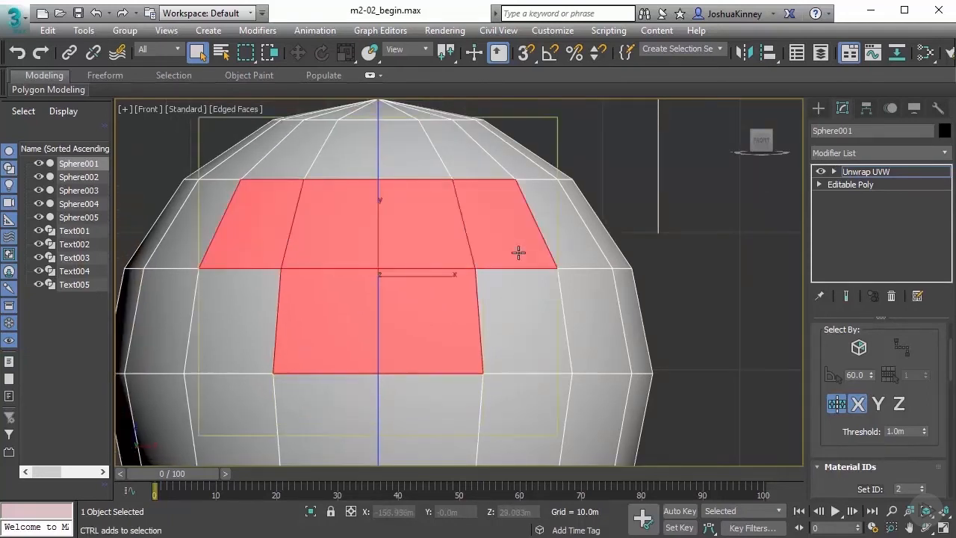
ctrl+click(583, 225)
ctrl+click(179, 224)
- Add mirrored faces across the middle and lower rows, then view the band in perspective
ctrl+click(587, 323)
ctrl+click(160, 321)
ctrl+click(587, 403)
ctrl+click(160, 419)
ctrl+click(523, 419)
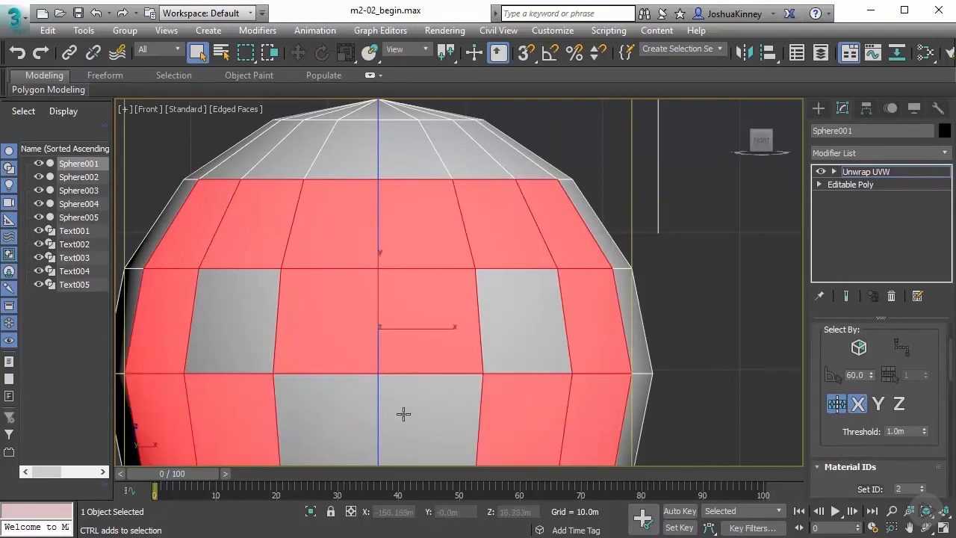
ctrl+click(396, 419)
scroll(373, 372, down, 3)
alt+middle_drag(377, 306, 362, 321)
key(p)
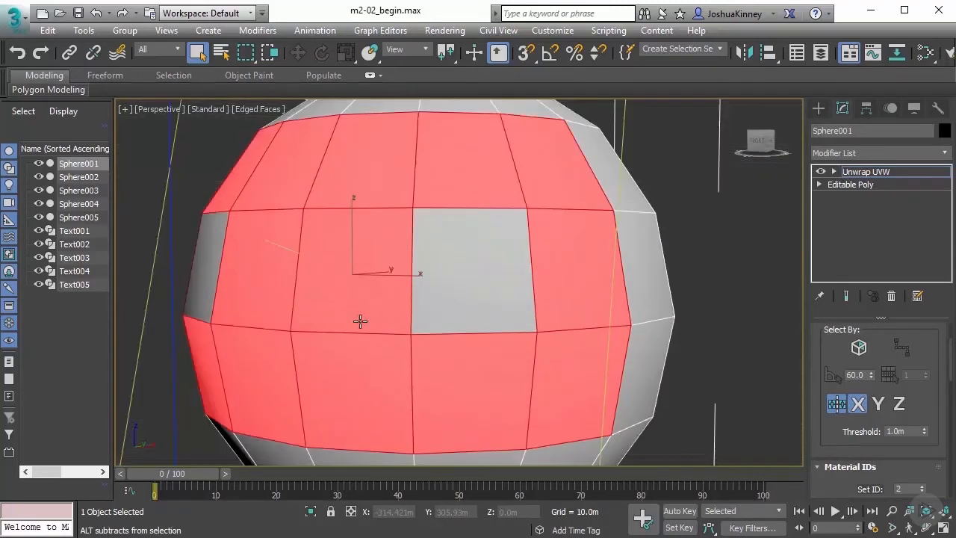
scroll(361, 321, down, 4)
alt+middle_drag(481, 307, 528, 320)
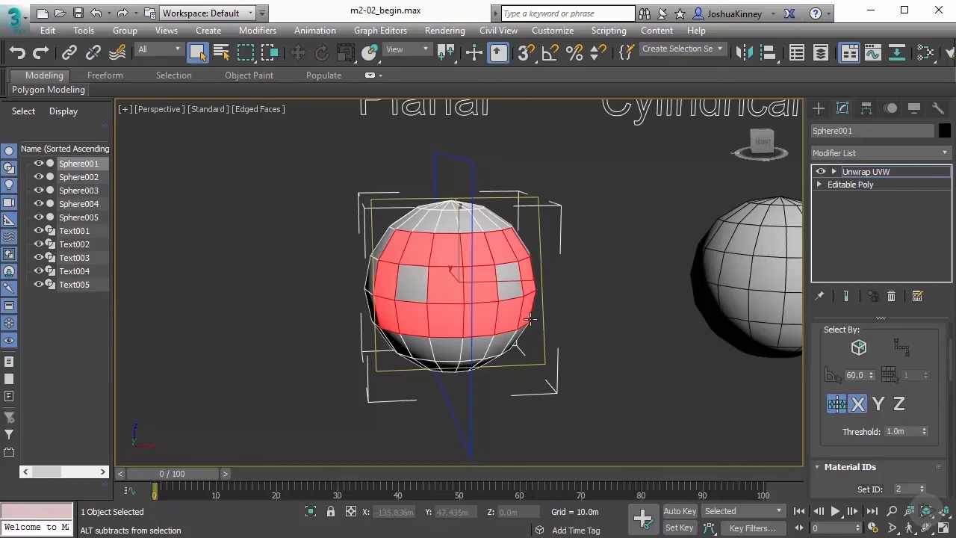
scroll(850, 406, up, 3)
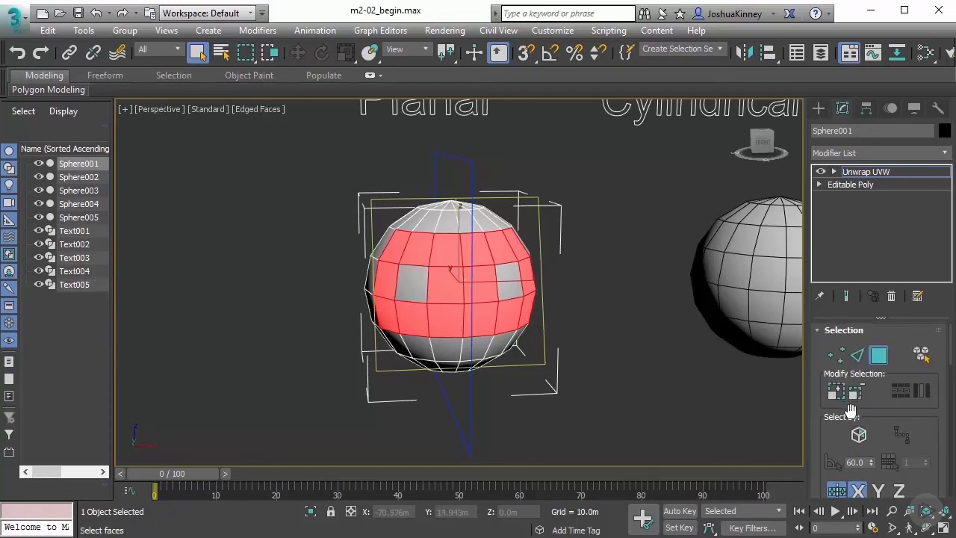